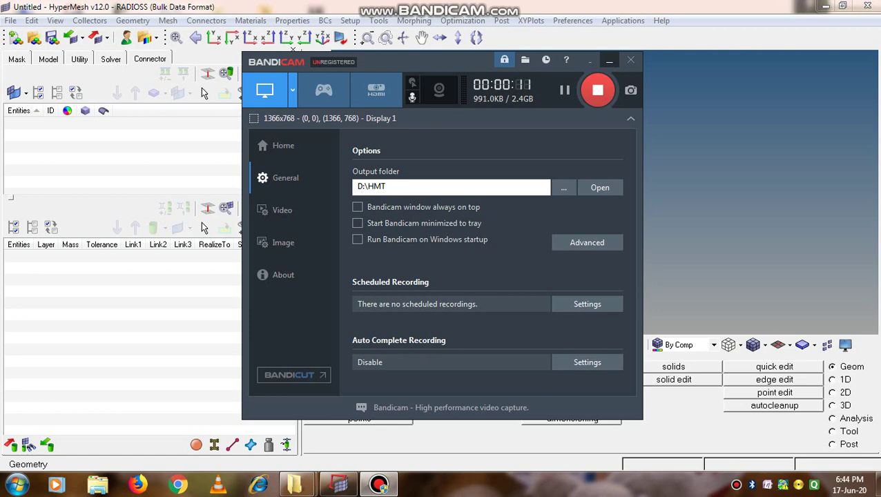
# Look through the Mask and Model browsers of the empty session.
pyautogui.click(610, 60)
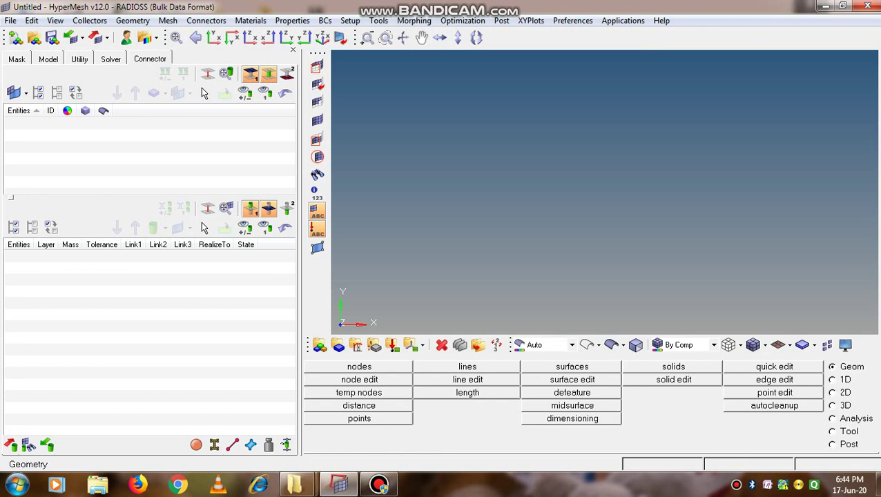
pyautogui.click(48, 59)
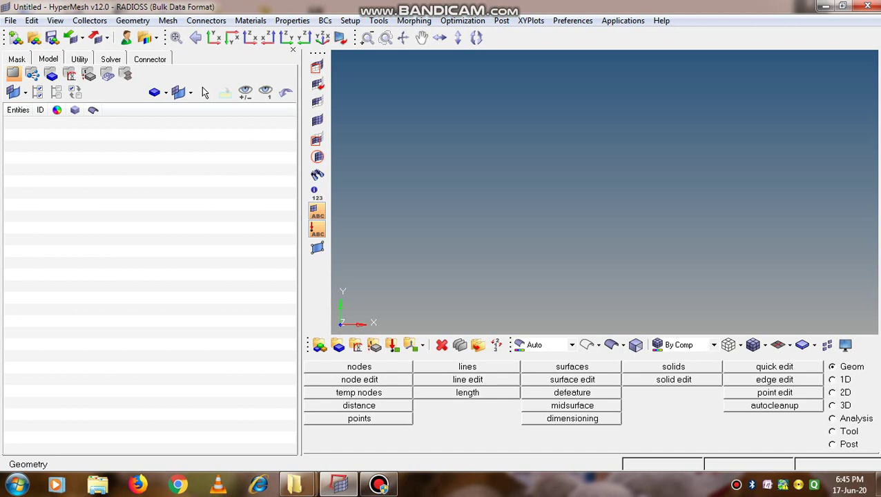
pyautogui.click(16, 59)
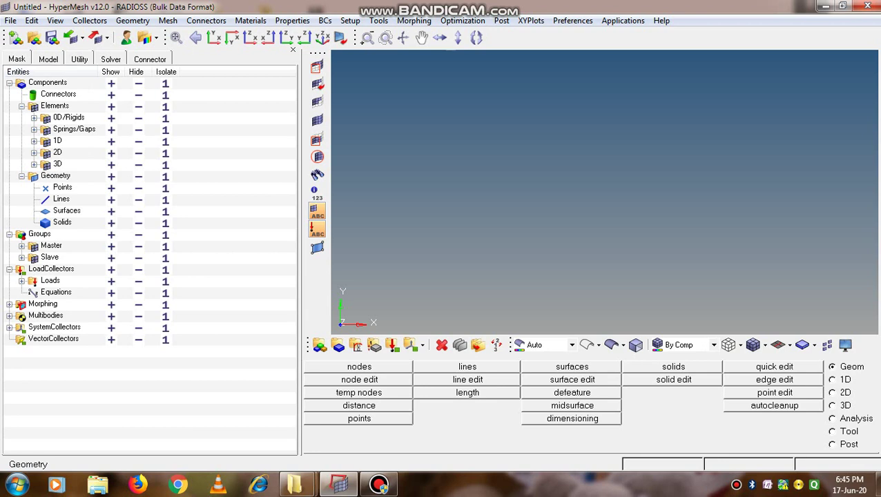
pyautogui.click(48, 60)
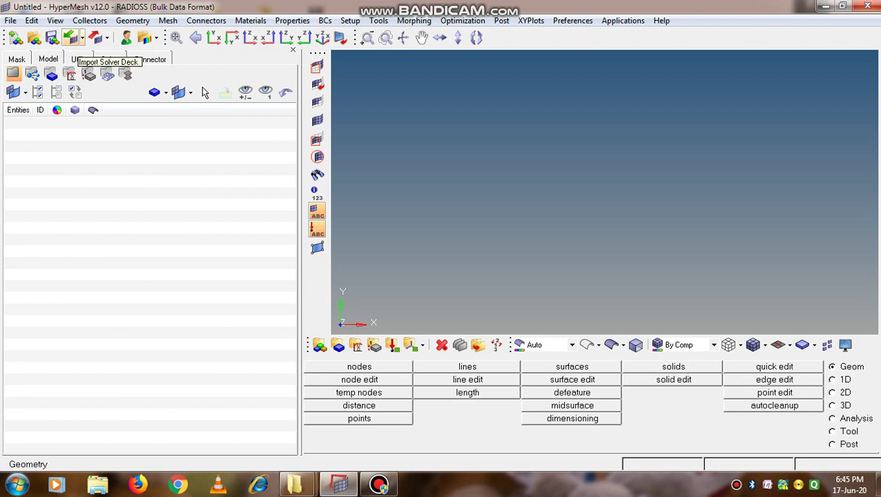
# Open the geometry import settings and choose IGES as the file type.
pyautogui.click(82, 38)
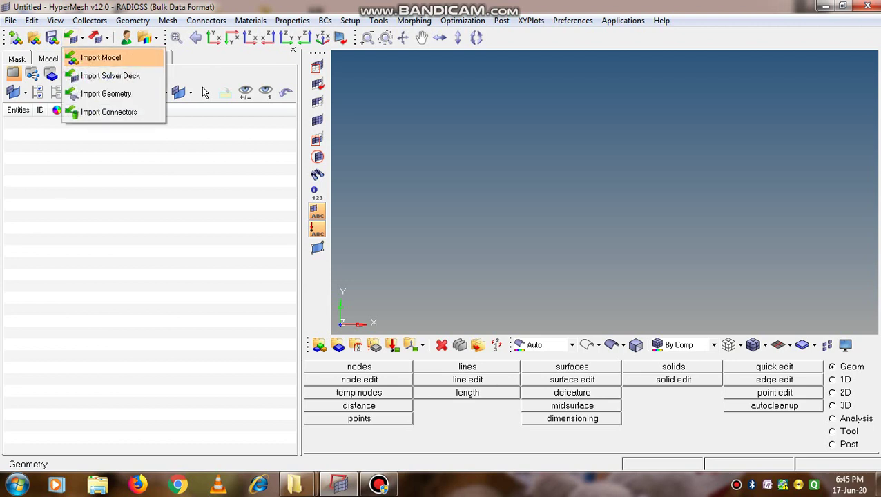
pyautogui.press('Down')
pyautogui.press('Down')
pyautogui.press('Down')
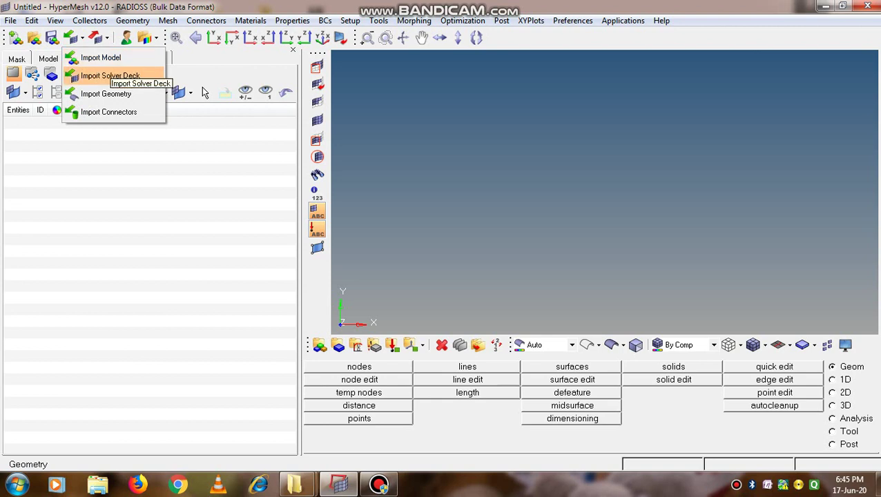
pyautogui.press('Up')
pyautogui.press('Down')
pyautogui.press('Down')
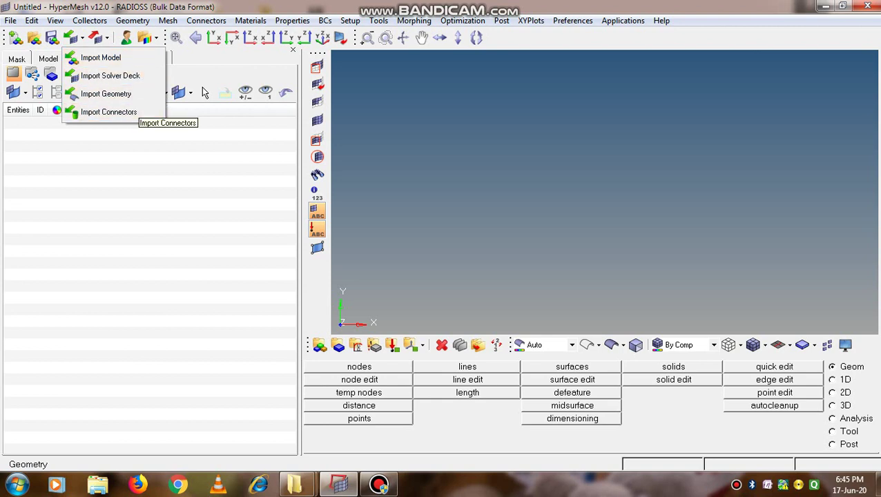
pyautogui.press('Up')
pyautogui.press('Up')
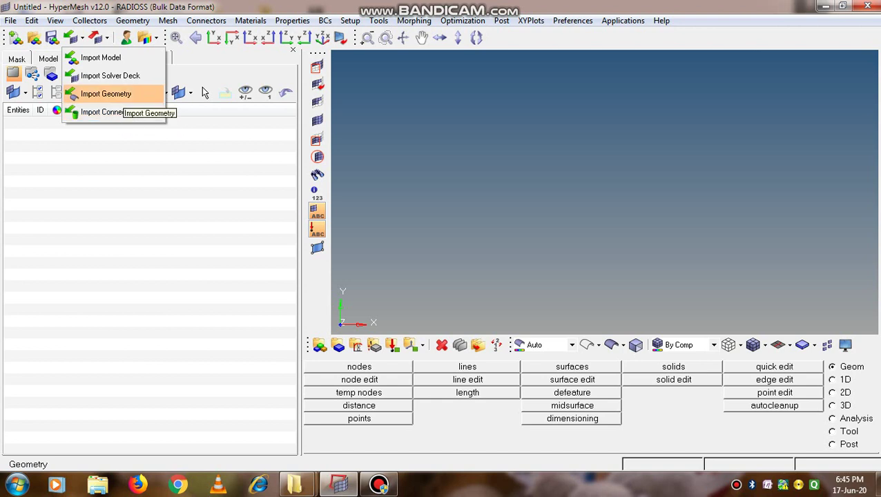
pyautogui.press('Return')
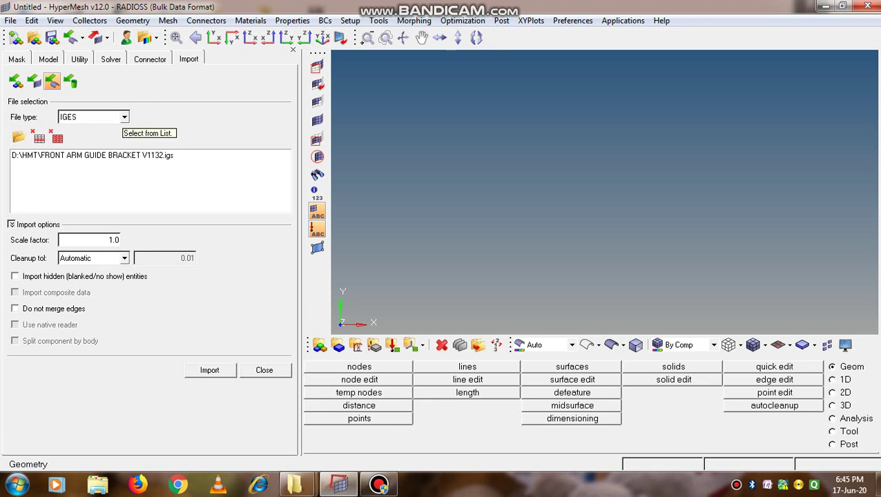
pyautogui.click(125, 117)
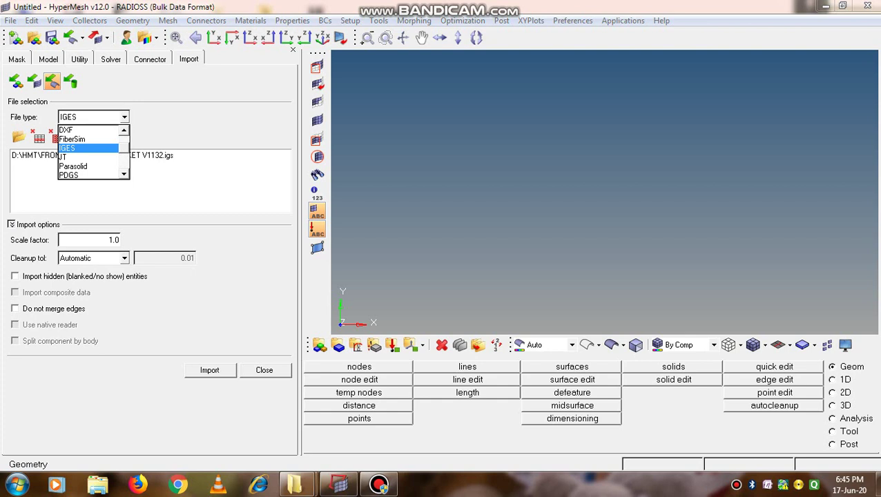
pyautogui.click(78, 149)
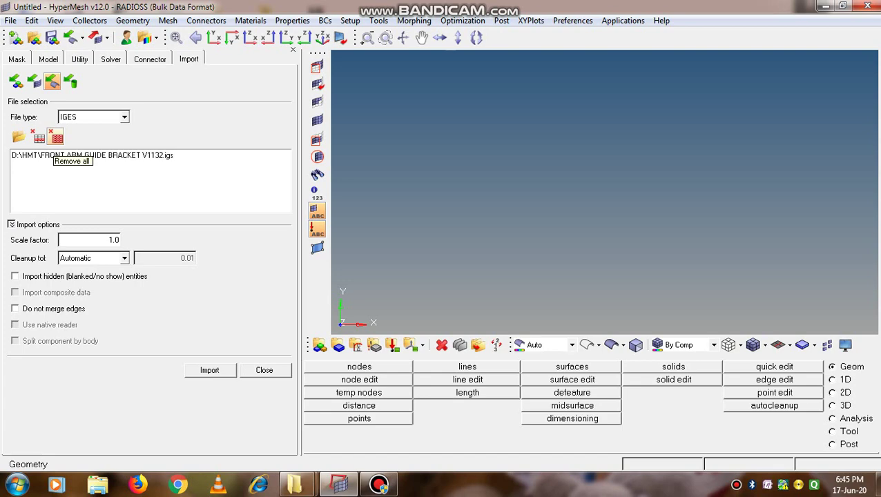
# Clear the import file list and browse to FRONT ARM GUIDE BRACKET V1132.igs in D:\HMT.
pyautogui.click(56, 138)
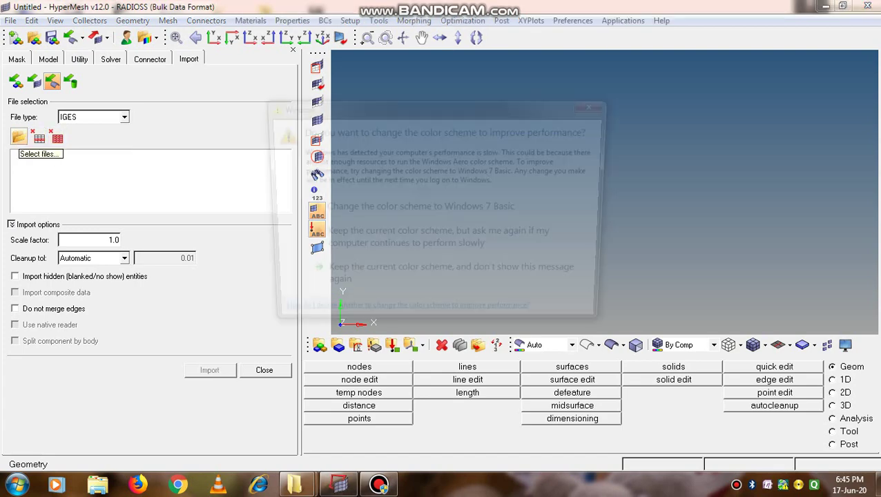
pyautogui.click(19, 137)
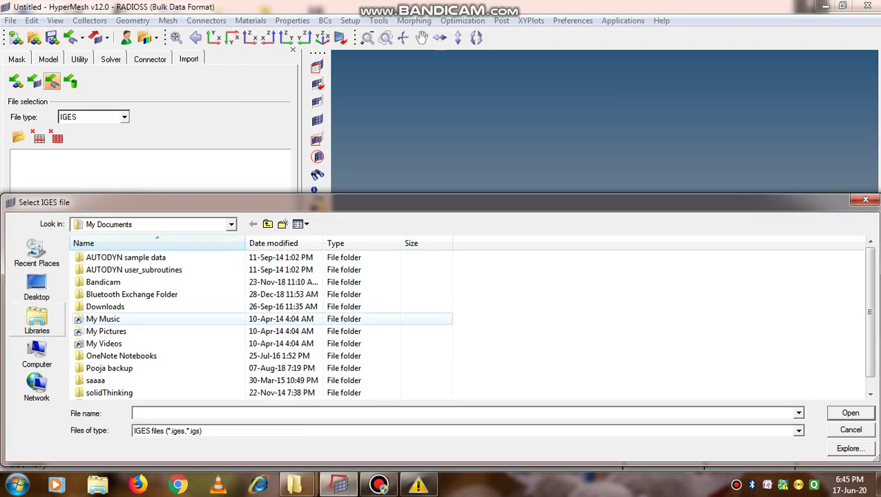
pyautogui.click(36, 350)
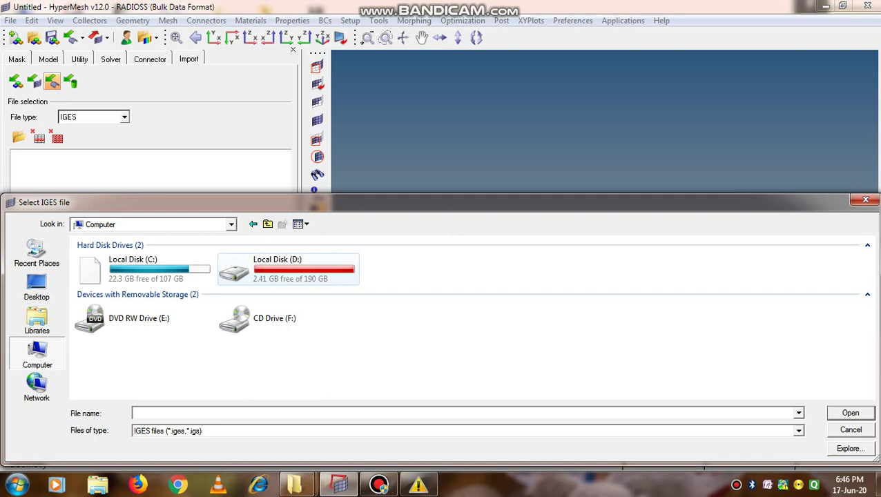
pyautogui.doubleClick(288, 269)
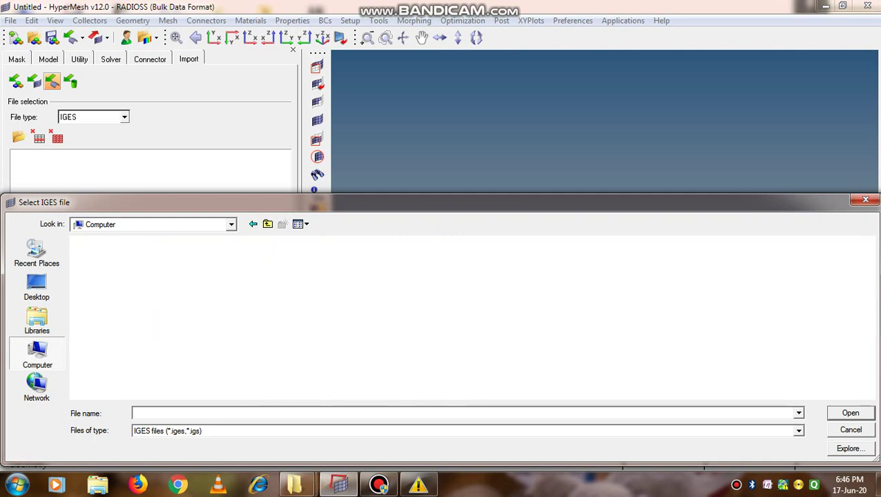
pyautogui.scroll(-4, 262, 337)
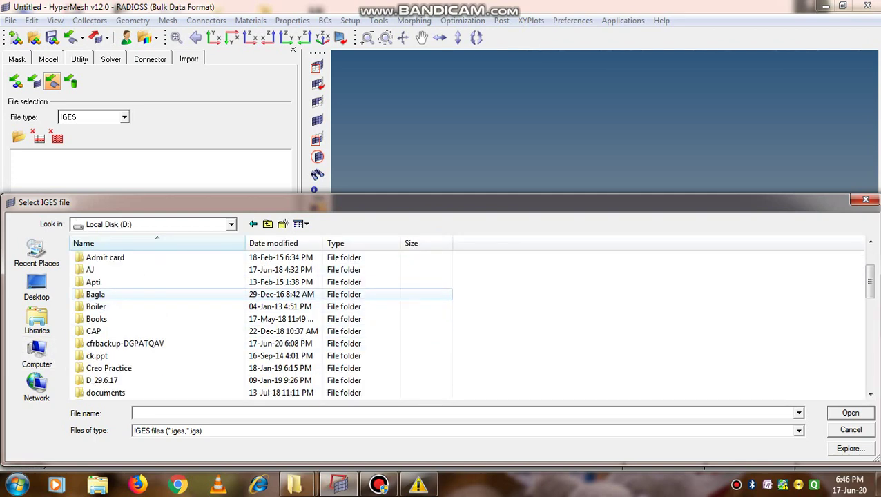
pyautogui.scroll(-3, 263, 331)
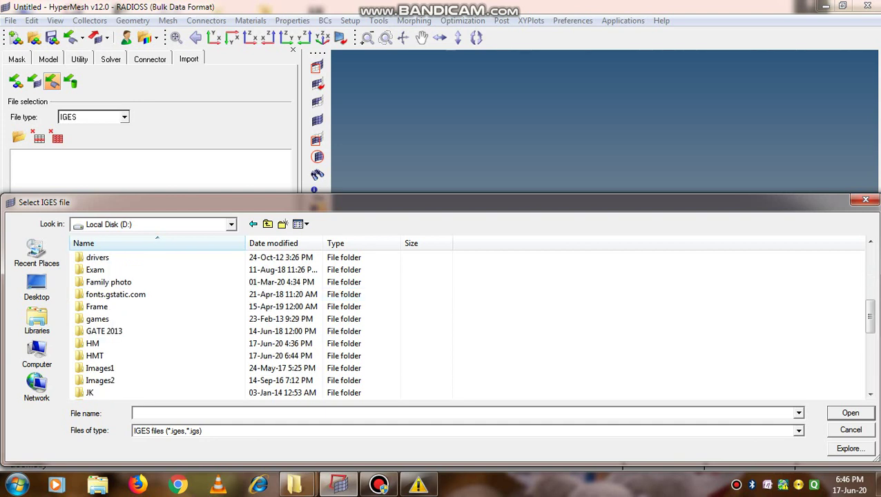
pyautogui.doubleClick(95, 356)
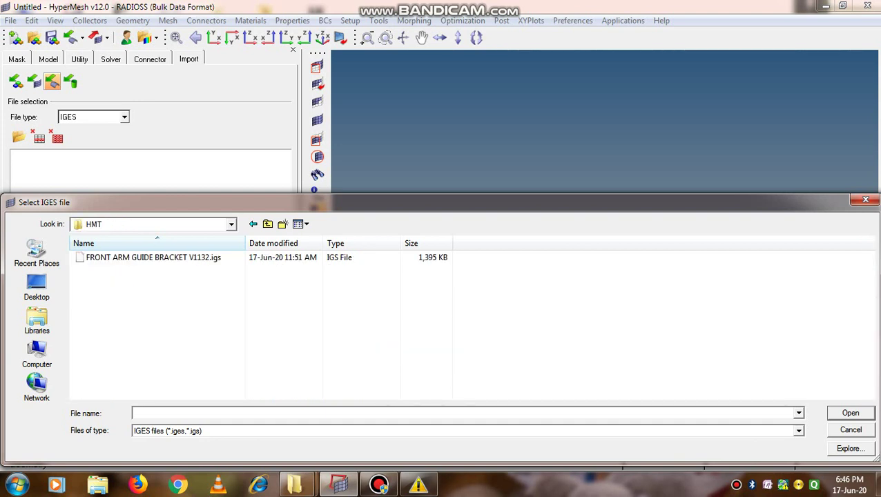
pyautogui.click(153, 258)
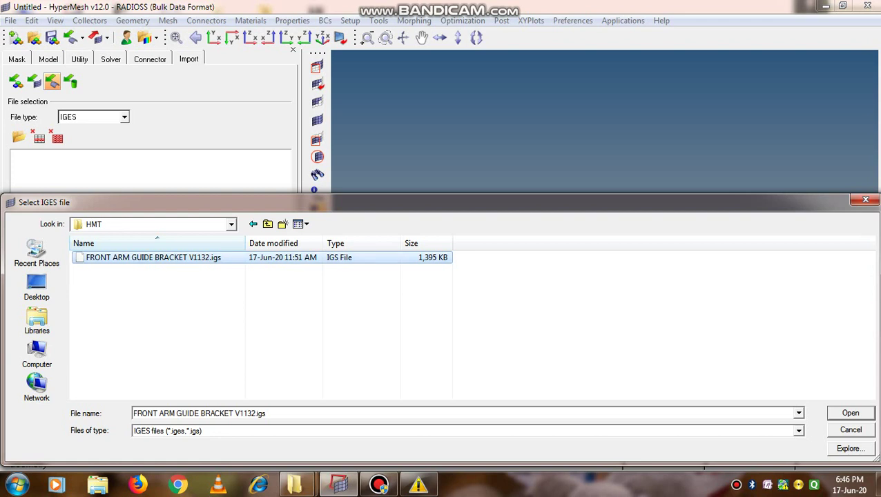
# List all file types in the HMT folder and return the filter to IGES files.
pyautogui.click(799, 431)
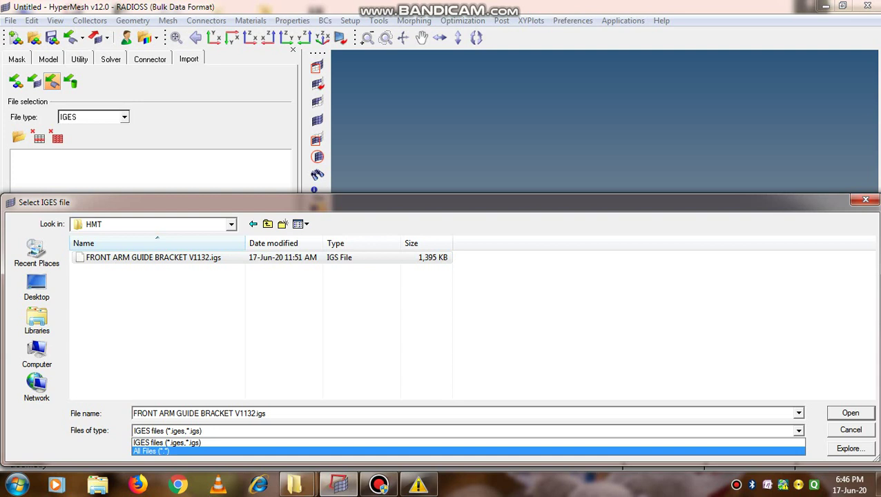
pyautogui.press('Return')
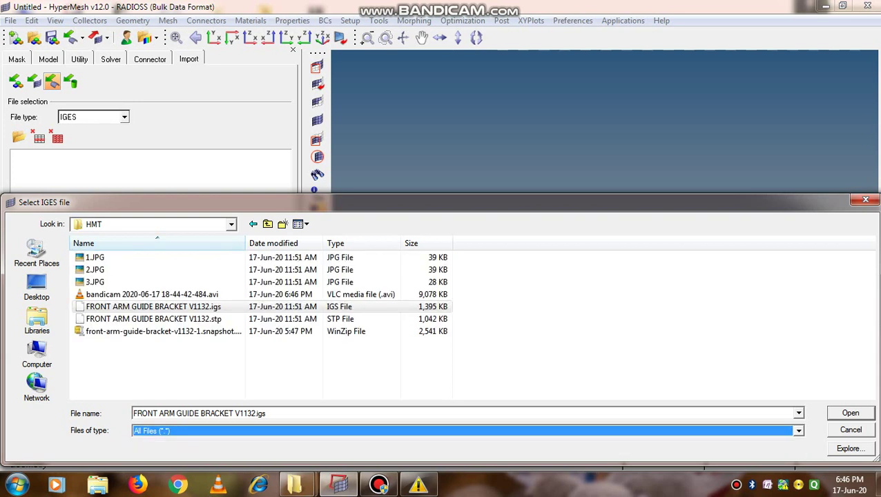
pyautogui.click(800, 431)
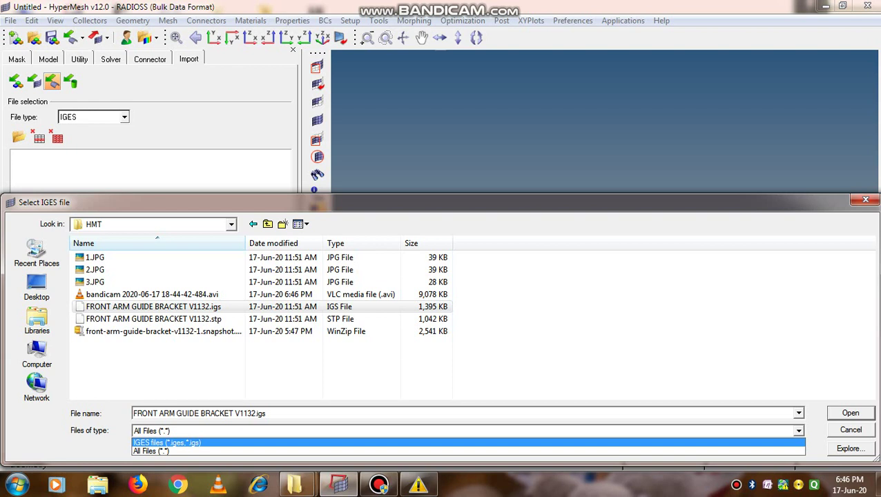
pyautogui.press('Return')
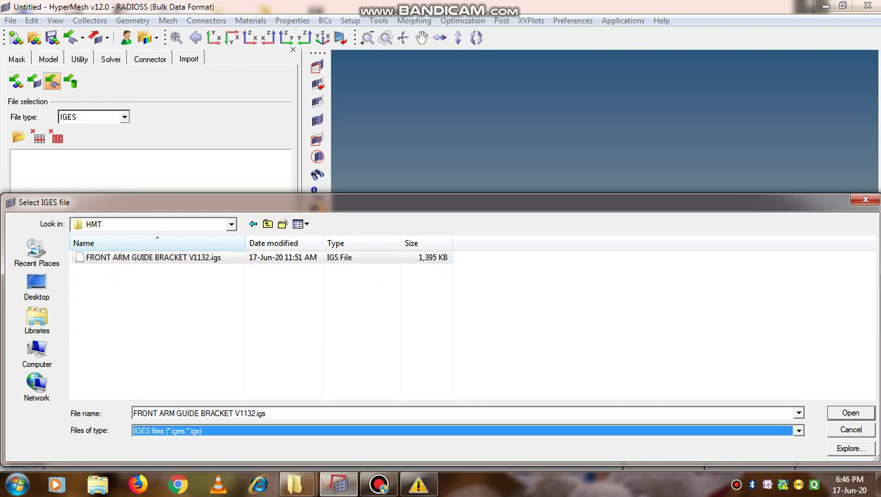
# Import the geometry from FRONT ARM GUIDE BRACKET V1132.igs and close the import settings.
pyautogui.click(153, 258)
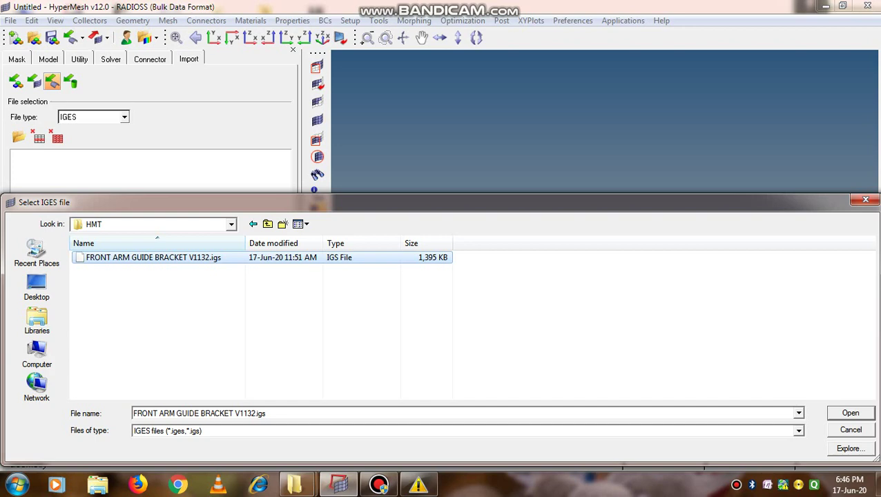
pyautogui.click(851, 413)
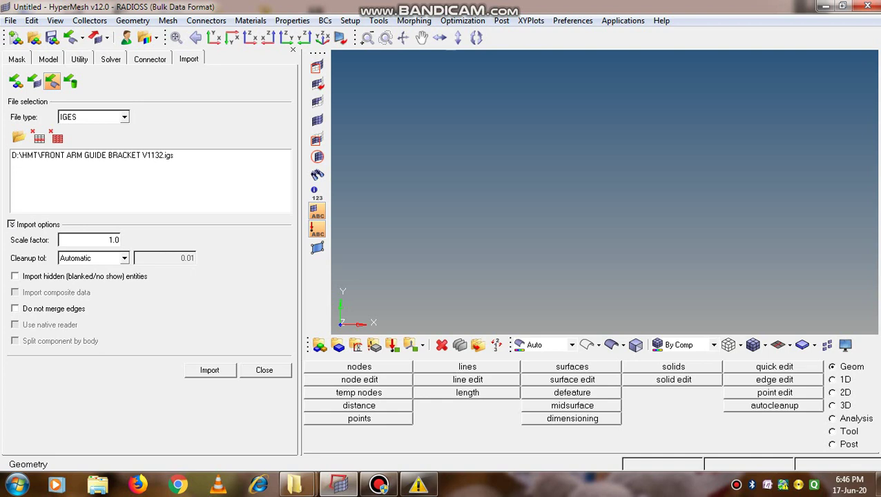
pyautogui.click(103, 155)
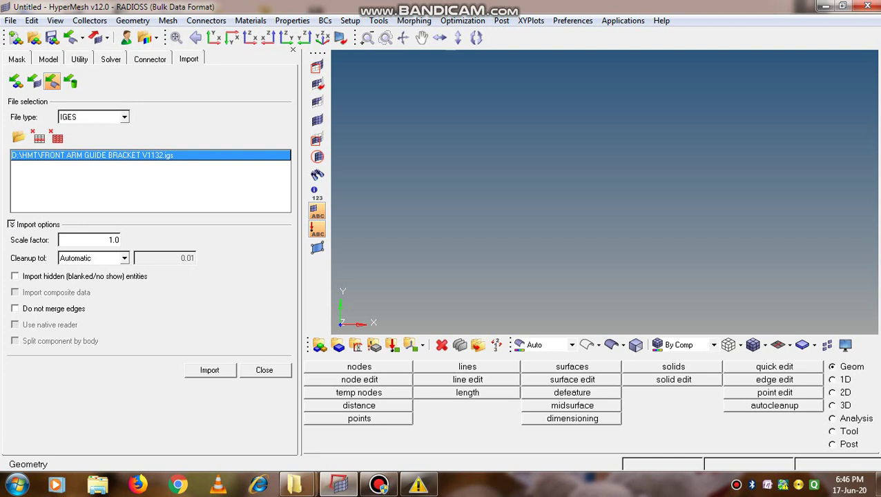
pyautogui.click(210, 370)
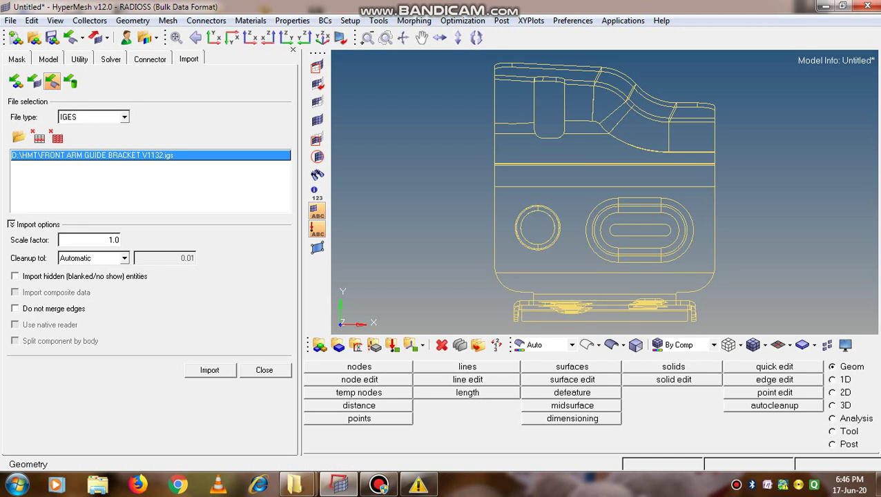
pyautogui.click(264, 370)
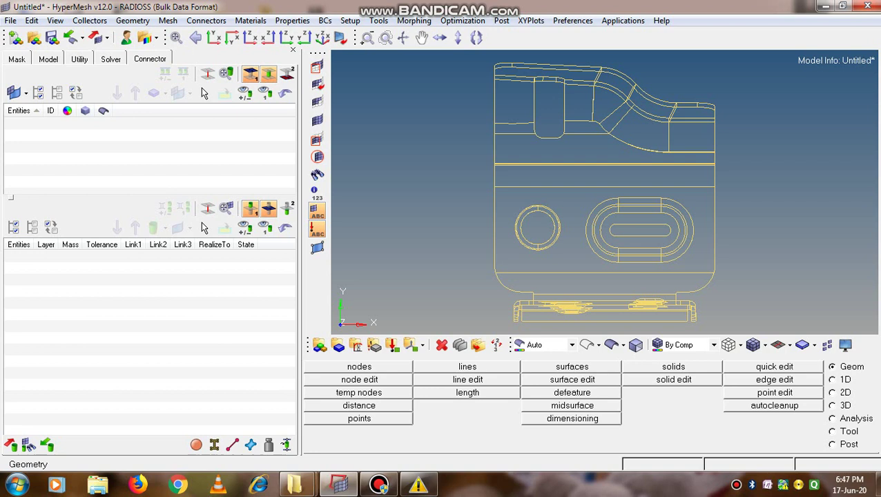
# Display the Model browser and examine the imported bracket wireframe from several angles.
pyautogui.click(48, 60)
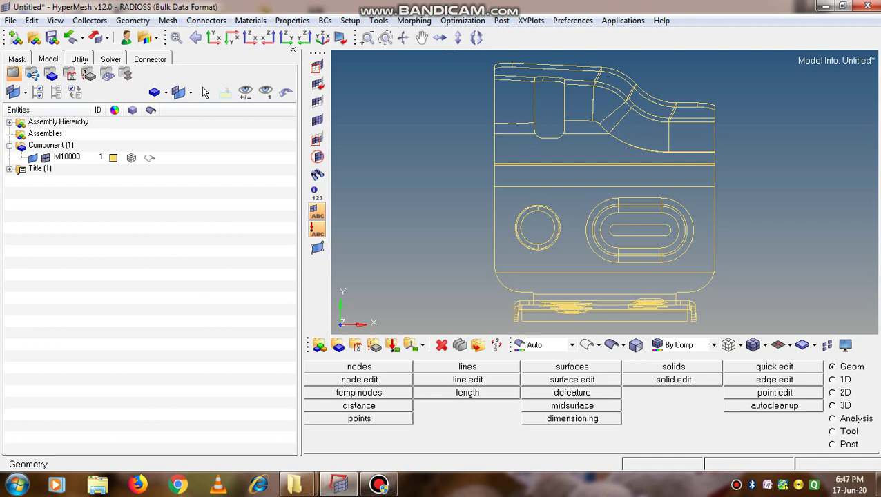
pyautogui.keyDown('ctrl'); pyautogui.moveTo(594, 221); pyautogui.dragTo(632, 149); pyautogui.keyUp('ctrl')
pyautogui.press('Up')
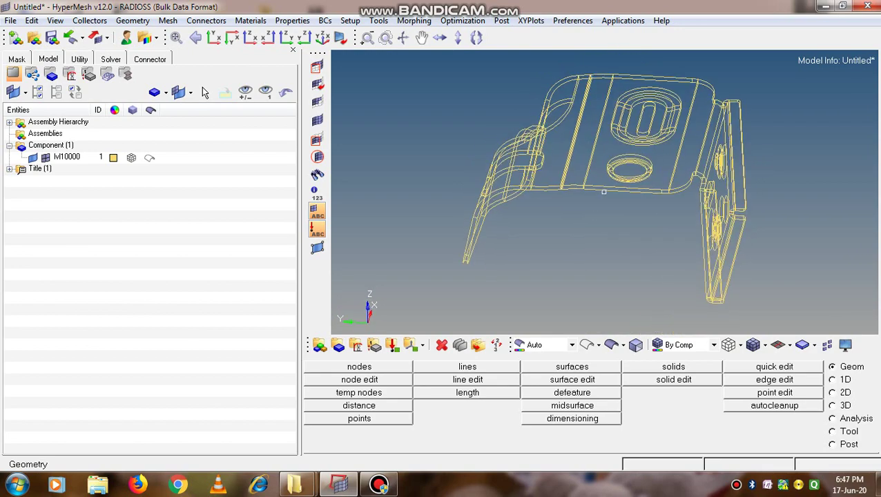
pyautogui.press('Up')
pyautogui.press('Up')
pyautogui.press('Up')
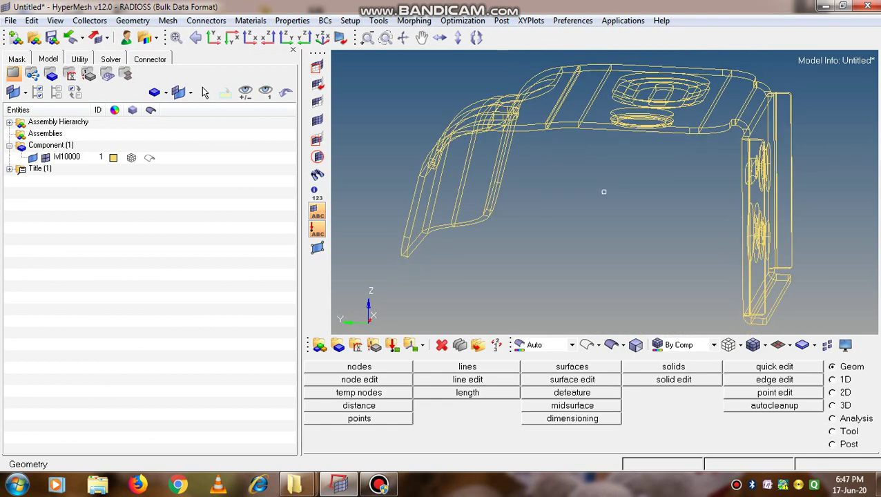
pyautogui.press('Up')
pyautogui.press('Up')
pyautogui.press('Up')
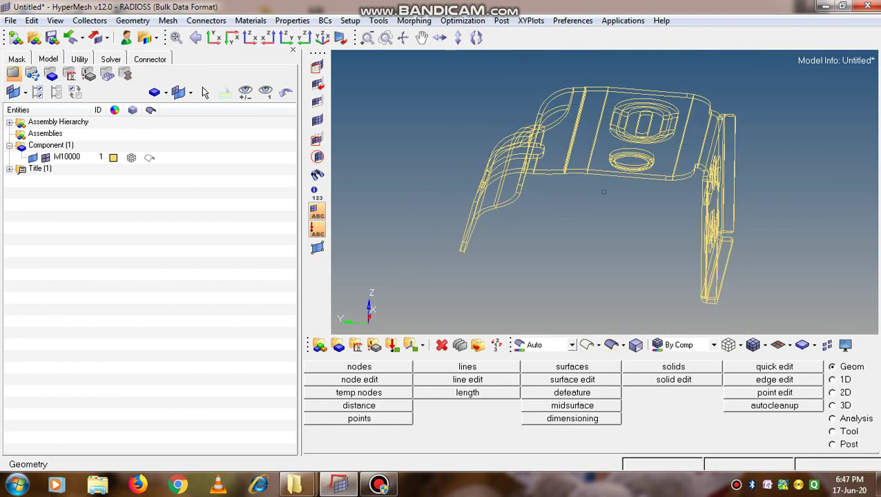
# Color the geometry By 2D Topo and inspect the bracket's edges at the bend next to the side flange.
pyautogui.click(572, 345)
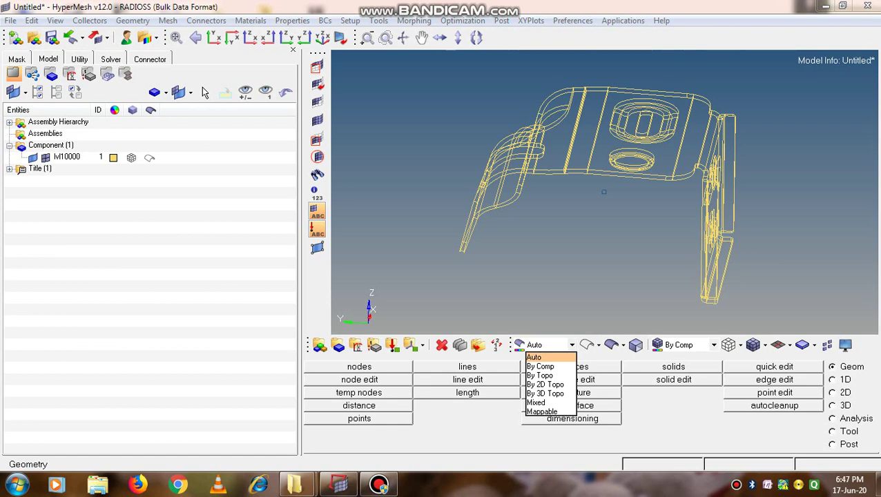
pyautogui.click(546, 385)
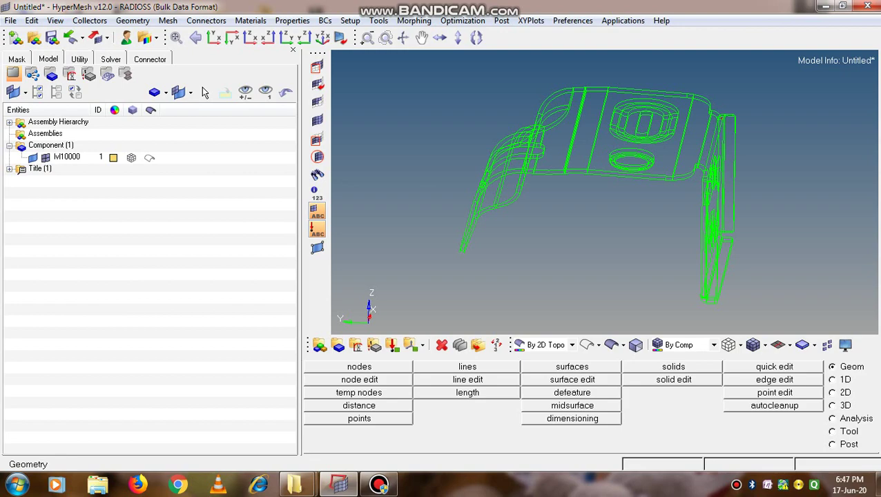
pyautogui.keyDown('ctrl'); pyautogui.moveTo(605, 193); pyautogui.dragTo(540, 203); pyautogui.keyUp('ctrl')
pyautogui.keyDown('ctrl'); pyautogui.moveTo(639, 125); pyautogui.dragTo(657, 153); pyautogui.keyUp('ctrl')
pyautogui.keyDown('ctrl'); pyautogui.scroll(5, 656, 154); pyautogui.keyUp('ctrl')
pyautogui.keyDown('ctrl'); pyautogui.moveTo(833, 192); pyautogui.dragTo(758, 163, button='right'); pyautogui.keyUp('ctrl')
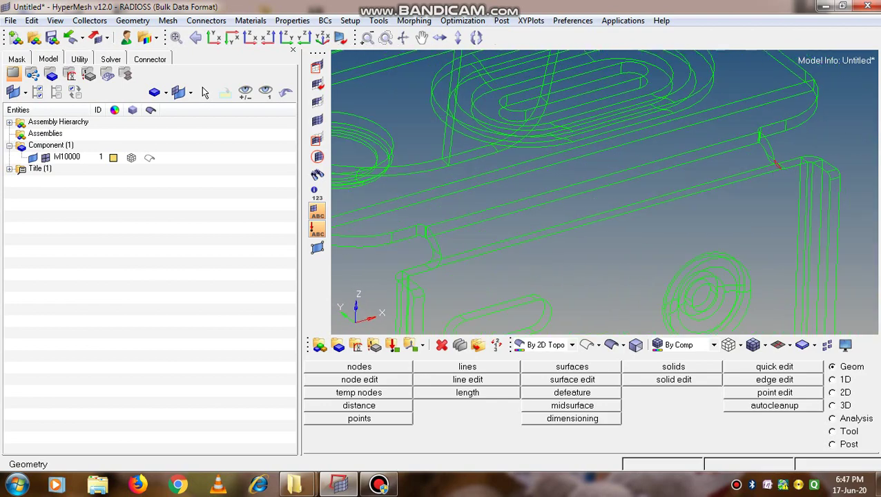
# Examine the wireframe edges at the bend corner next to the side flange, and check the whole bracket from other angles.
pyautogui.keyDown('ctrl'); pyautogui.scroll(5, 759, 163); pyautogui.keyUp('ctrl')
pyautogui.keyDown('ctrl'); pyautogui.moveTo(759, 163); pyautogui.dragTo(756, 141); pyautogui.keyUp('ctrl')
pyautogui.scroll(-5, 604, 192)
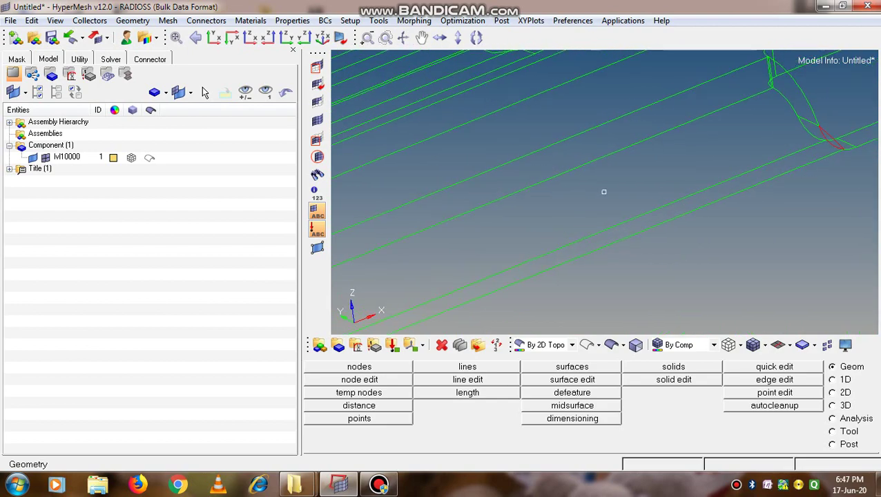
pyautogui.keyDown('ctrl'); pyautogui.scroll(4, 849, 155); pyautogui.keyUp('ctrl')
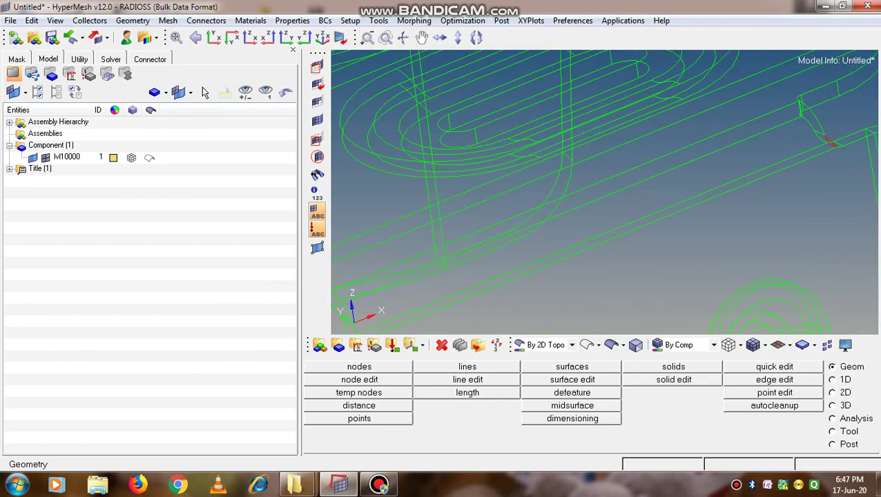
pyautogui.keyDown('ctrl'); pyautogui.scroll(-5, 837, 168); pyautogui.keyUp('ctrl')
pyautogui.keyDown('ctrl'); pyautogui.scroll(-3, 822, 163); pyautogui.keyUp('ctrl')
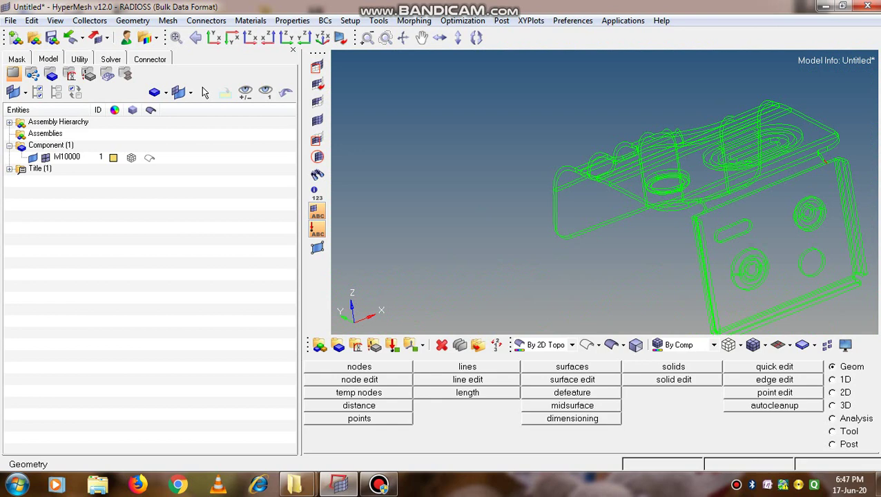
pyautogui.keyDown('ctrl'); pyautogui.click(692, 214); pyautogui.keyUp('ctrl')
pyautogui.keyDown('ctrl'); pyautogui.moveTo(693, 214); pyautogui.dragTo(600, 169, button='right'); pyautogui.keyUp('ctrl')
pyautogui.keyDown('ctrl'); pyautogui.moveTo(600, 169); pyautogui.dragTo(660, 201); pyautogui.keyUp('ctrl')
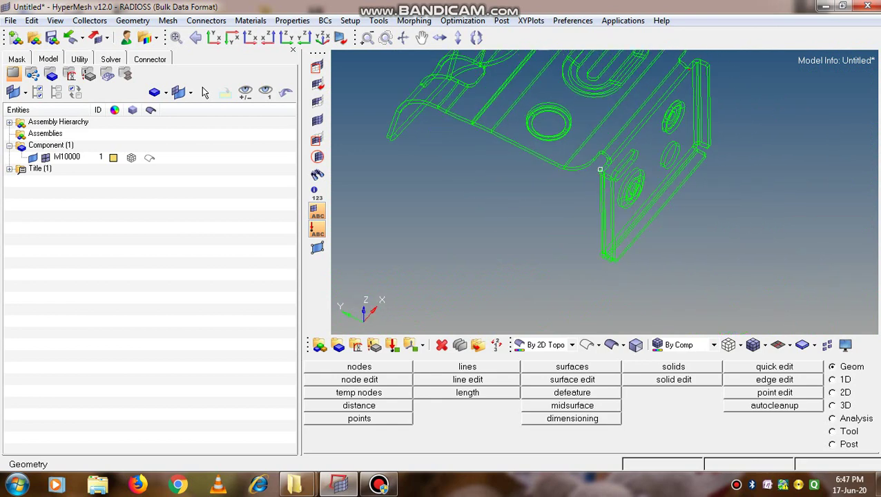
pyautogui.keyDown('ctrl'); pyautogui.moveTo(600, 170); pyautogui.dragTo(618, 205, button='right'); pyautogui.keyUp('ctrl')
pyautogui.keyDown('ctrl'); pyautogui.moveTo(618, 205); pyautogui.dragTo(618, 162); pyautogui.keyUp('ctrl')
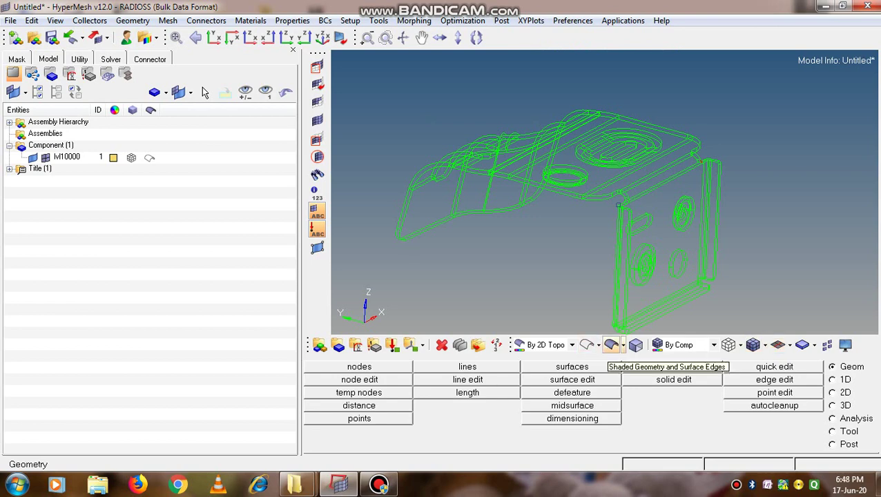
# Display the bracket as shaded geometry with surface edges and examine it from all around.
pyautogui.click(612, 345)
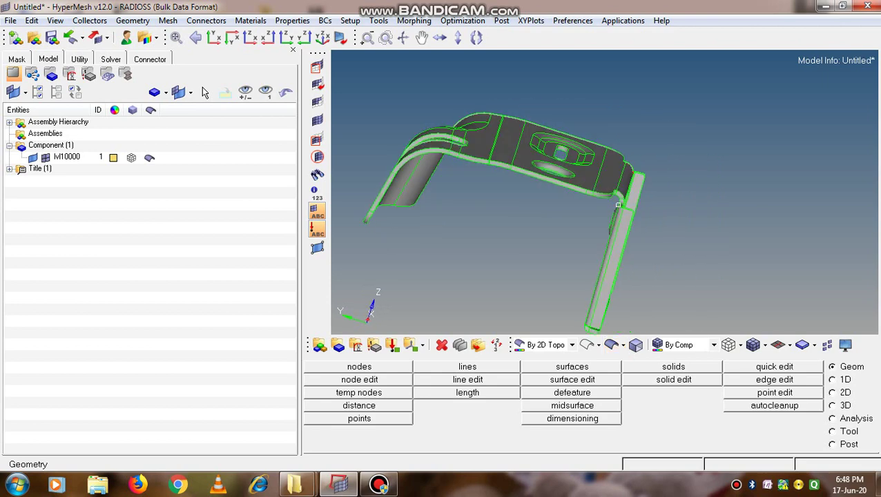
pyautogui.keyDown('ctrl'); pyautogui.moveTo(546, 186); pyautogui.dragTo(587, 223); pyautogui.keyUp('ctrl')
pyautogui.keyDown('ctrl'); pyautogui.moveTo(587, 223); pyautogui.dragTo(610, 161, button='right'); pyautogui.keyUp('ctrl')
pyautogui.moveTo(611, 161)
pyautogui.keyDown('ctrl'); pyautogui.mouseDown()
pyautogui.moveTo(591, 155)
pyautogui.moveTo(630, 143)
pyautogui.moveTo(614, 172)
pyautogui.moveTo(600, 150)
pyautogui.moveTo(611, 159)
pyautogui.moveTo(600, 185)
pyautogui.mouseUp(); pyautogui.keyUp('ctrl')
pyautogui.keyDown('ctrl'); pyautogui.scroll(-2, 608, 158); pyautogui.keyUp('ctrl')
pyautogui.keyDown('ctrl'); pyautogui.scroll(2, 528, 184); pyautogui.keyUp('ctrl')
pyautogui.press('Right')
pyautogui.press('Right')
pyautogui.press('Right')
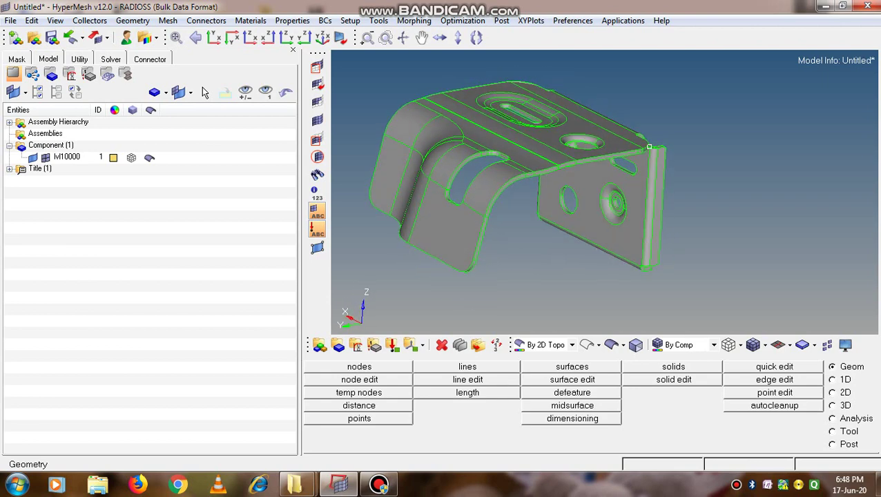
pyautogui.press('Right')
pyautogui.press('Right')
pyautogui.press('Right')
pyautogui.press('Right')
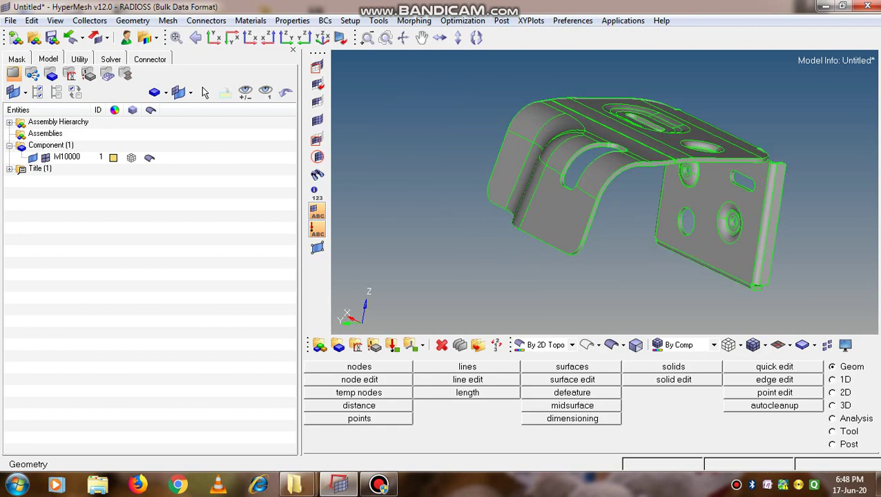
pyautogui.press('Right')
pyautogui.press('Right')
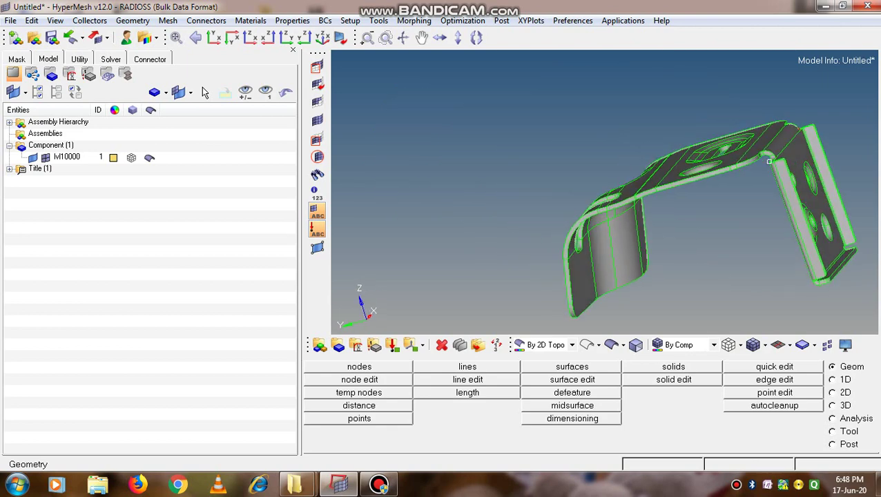
# Examine the shaded bracket's top plate, holes and side flange from the flange side, near and far.
pyautogui.keyDown('ctrl'); pyautogui.moveTo(770, 161); pyautogui.dragTo(647, 128, button='right'); pyautogui.keyUp('ctrl')
pyautogui.keyDown('ctrl'); pyautogui.moveTo(647, 128); pyautogui.dragTo(648, 163); pyautogui.keyUp('ctrl')
pyautogui.keyDown('ctrl'); pyautogui.scroll(-2, 718, 165); pyautogui.keyUp('ctrl')
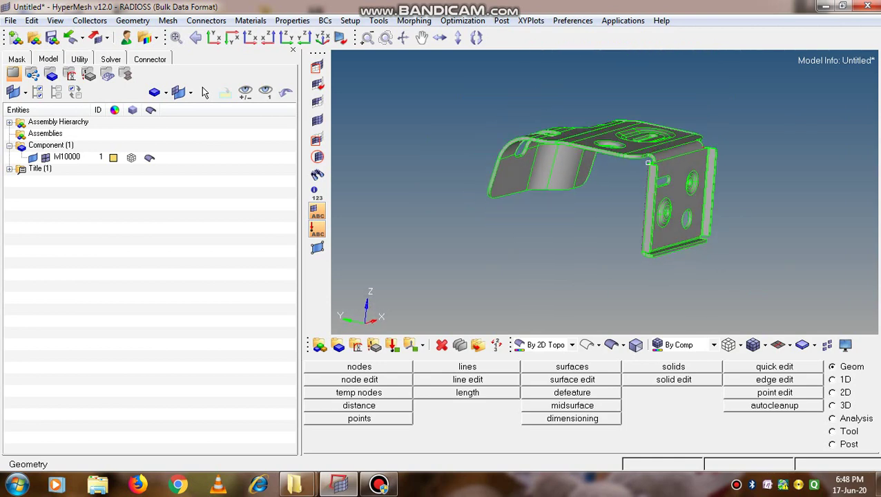
pyautogui.keyDown('ctrl'); pyautogui.moveTo(648, 119); pyautogui.dragTo(646, 131); pyautogui.keyUp('ctrl')
pyautogui.keyDown('ctrl'); pyautogui.scroll(4, 646, 131); pyautogui.keyUp('ctrl')
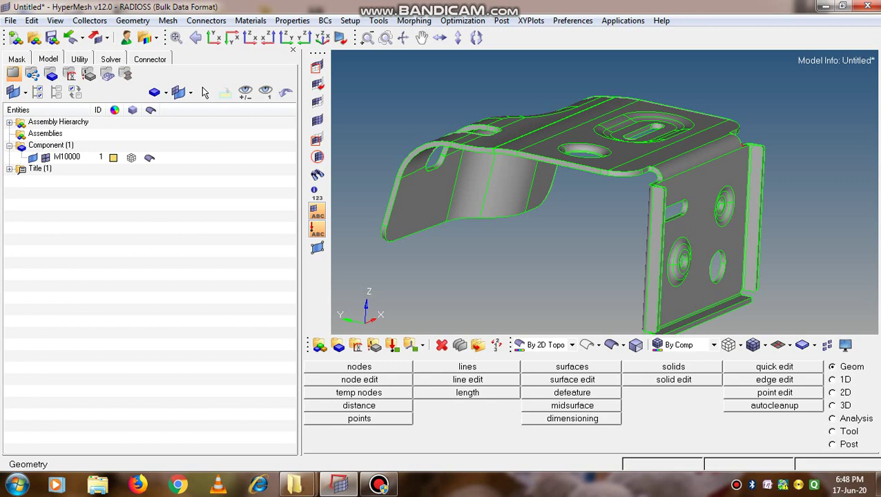
pyautogui.keyDown('ctrl'); pyautogui.scroll(2, 646, 144); pyautogui.keyUp('ctrl')
pyautogui.keyDown('ctrl'); pyautogui.moveTo(670, 185); pyautogui.dragTo(675, 174); pyautogui.keyUp('ctrl')
pyautogui.press('f')
pyautogui.press('pagedown')
pyautogui.press('pagedown')
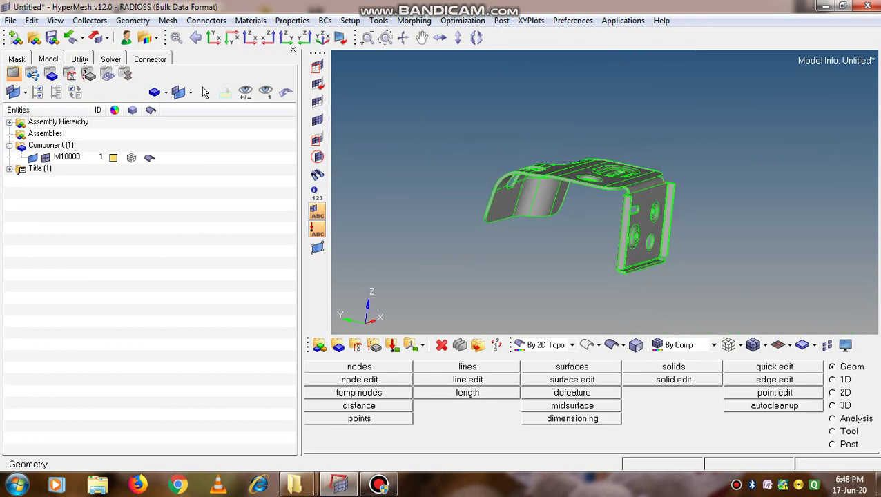
pyautogui.keyDown('ctrl'); pyautogui.moveTo(603, 192); pyautogui.dragTo(606, 191); pyautogui.keyUp('ctrl')
pyautogui.keyDown('ctrl'); pyautogui.moveTo(604, 192); pyautogui.dragTo(625, 160, button='right'); pyautogui.keyUp('ctrl')
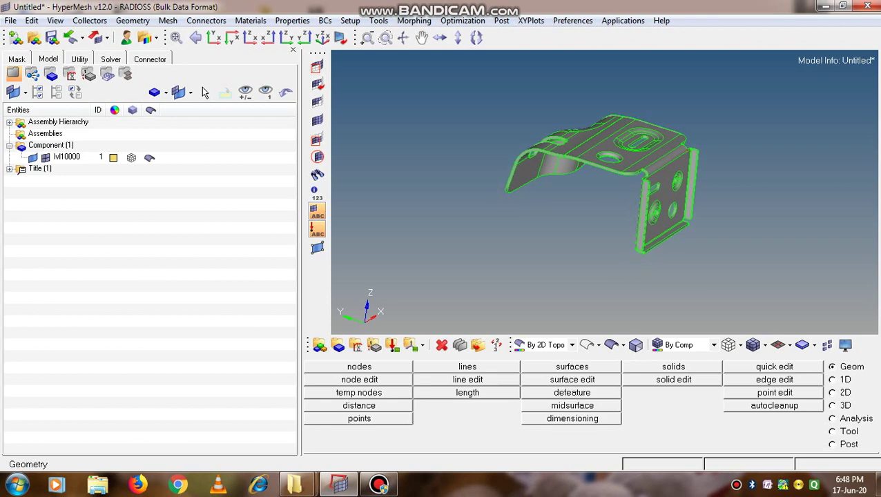
pyautogui.press('pageup')
pyautogui.keyDown('ctrl'); pyautogui.moveTo(603, 192); pyautogui.dragTo(622, 143, button='right'); pyautogui.keyUp('ctrl')
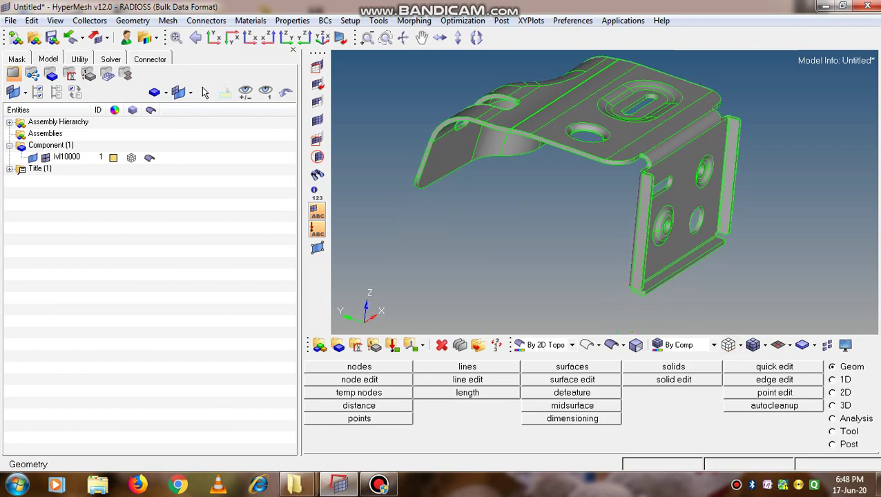
# Open the midsurface tool, look through the surface pair and quick edit settings, and return to auto midsurface.
pyautogui.press('Down')
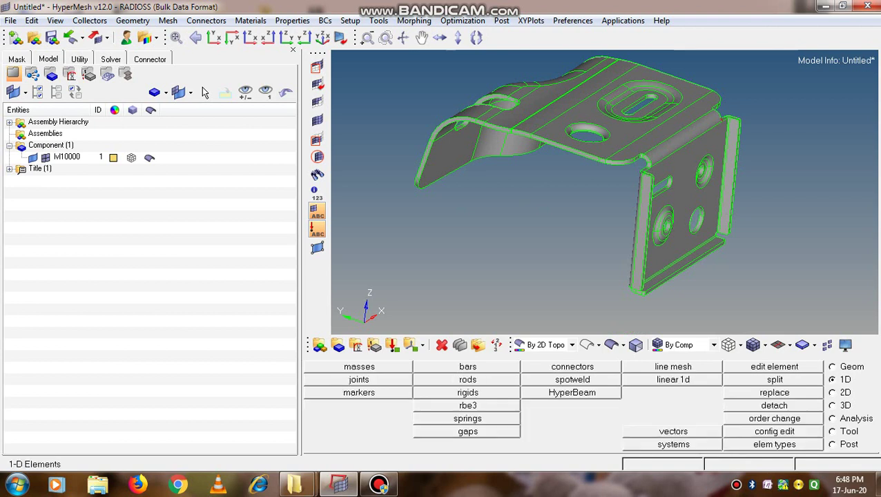
pyautogui.hotkey('alt', '7')
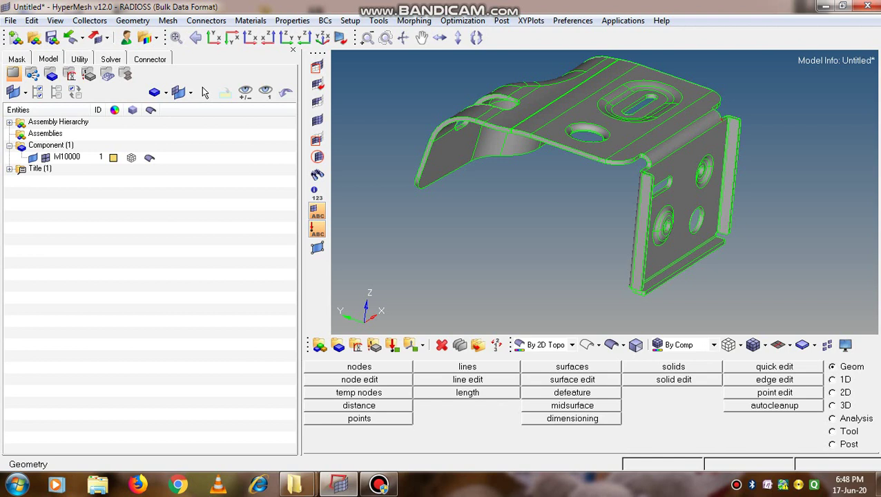
pyautogui.click(572, 406)
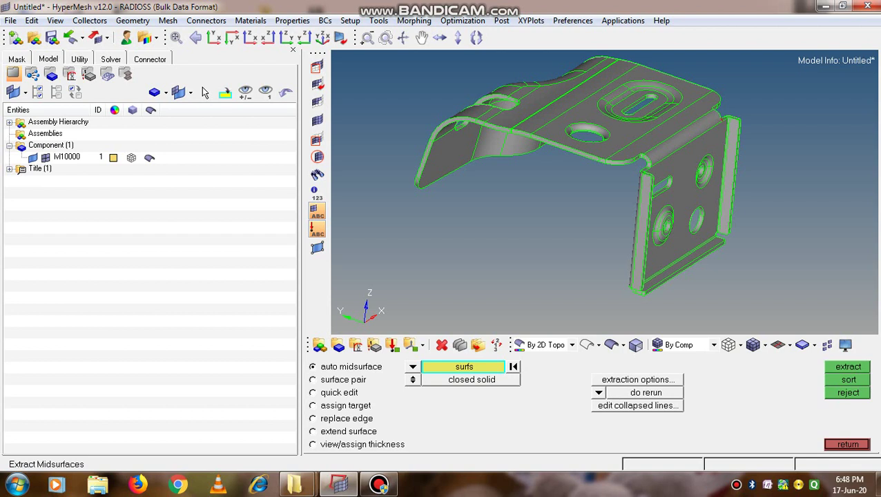
pyautogui.click(313, 380)
pyautogui.click(313, 392)
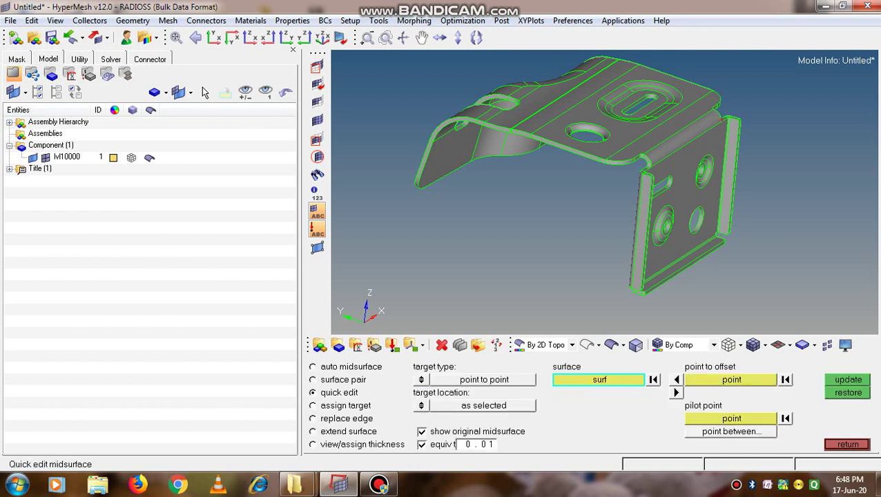
pyautogui.click(313, 367)
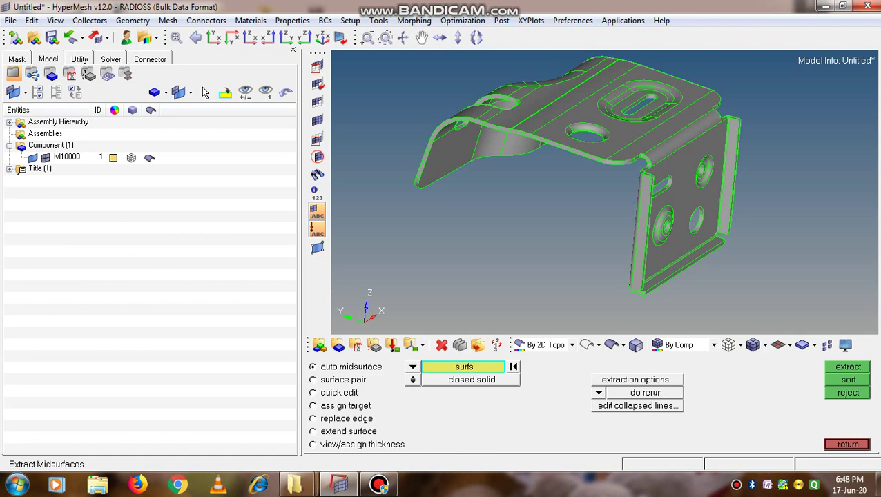
# Extract the auto midsurface from all surfaces of the bracket as a closed solid.
pyautogui.click(463, 366)
pyautogui.click(367, 393)
pyautogui.click(463, 367)
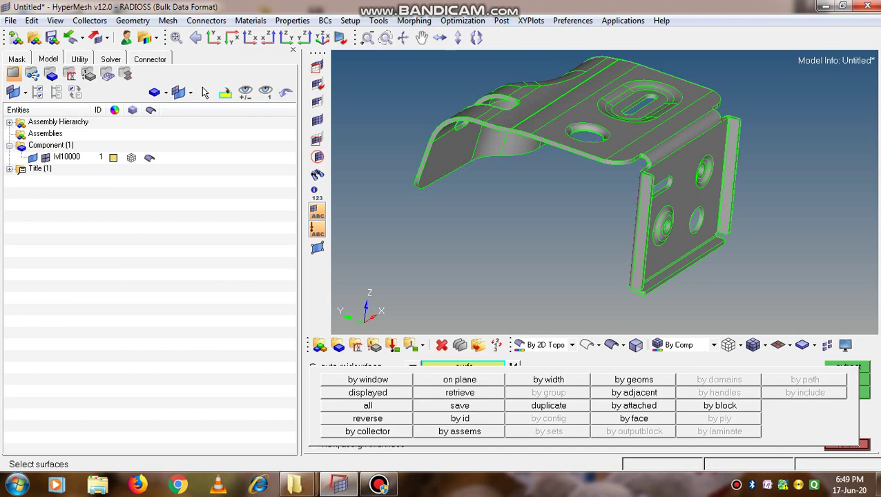
pyautogui.click(367, 406)
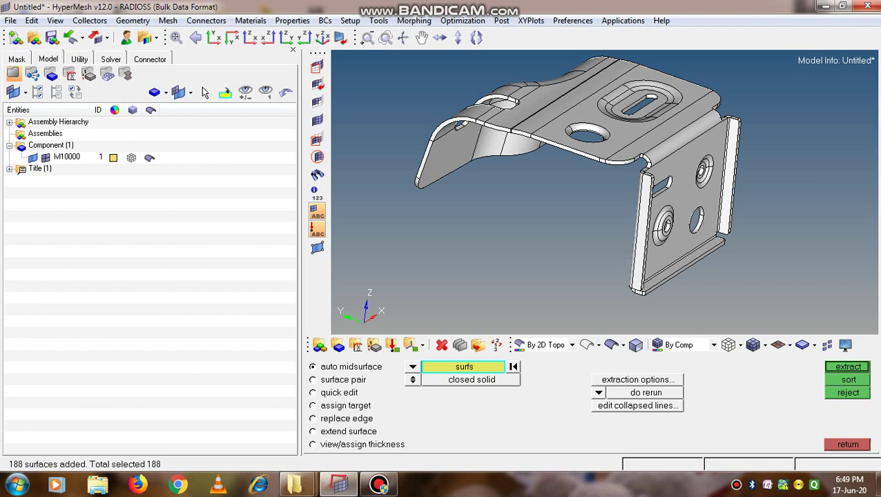
pyautogui.click(848, 366)
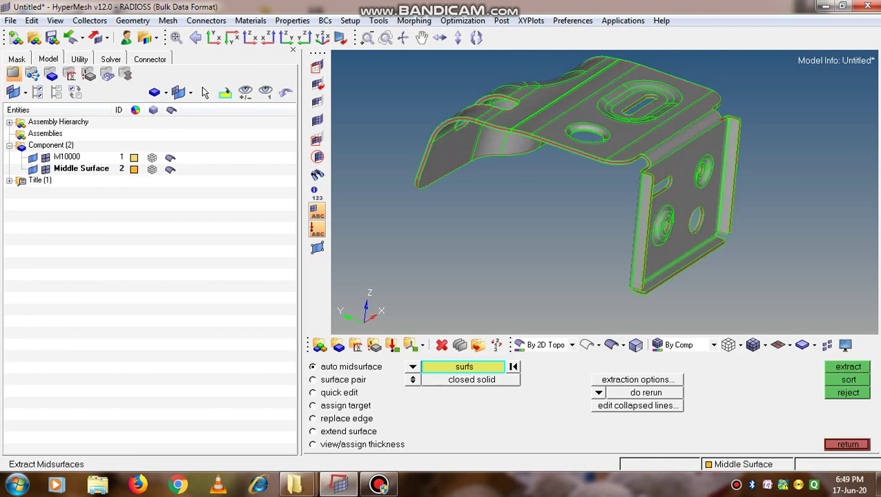
# Inspect the extracted midsurface edges within the thickness of the bracket's rim, and dismiss the Windows color scheme prompt.
pyautogui.keyDown('ctrl'); pyautogui.moveTo(603, 192); pyautogui.dragTo(612, 175); pyautogui.keyUp('ctrl')
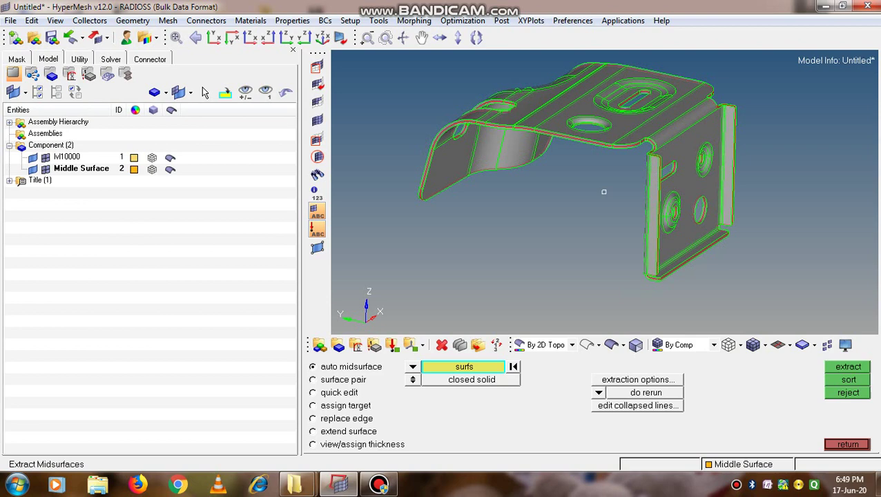
pyautogui.keyDown('ctrl'); pyautogui.scroll(2, 608, 152); pyautogui.keyUp('ctrl')
pyautogui.keyDown('ctrl'); pyautogui.scroll(2, 530, 211); pyautogui.keyUp('ctrl')
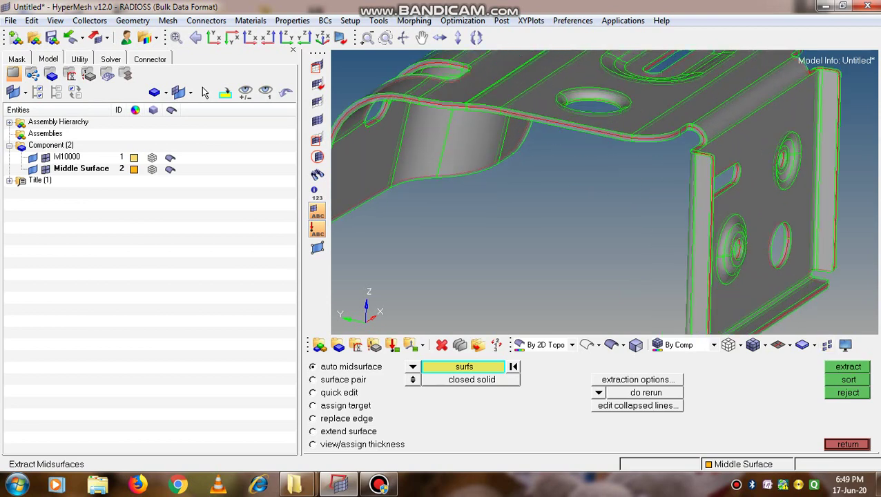
pyautogui.keyDown('ctrl'); pyautogui.moveTo(545, 169); pyautogui.dragTo(580, 198, button='right'); pyautogui.keyUp('ctrl')
pyautogui.keyDown('ctrl'); pyautogui.scroll(-3, 587, 173); pyautogui.keyUp('ctrl')
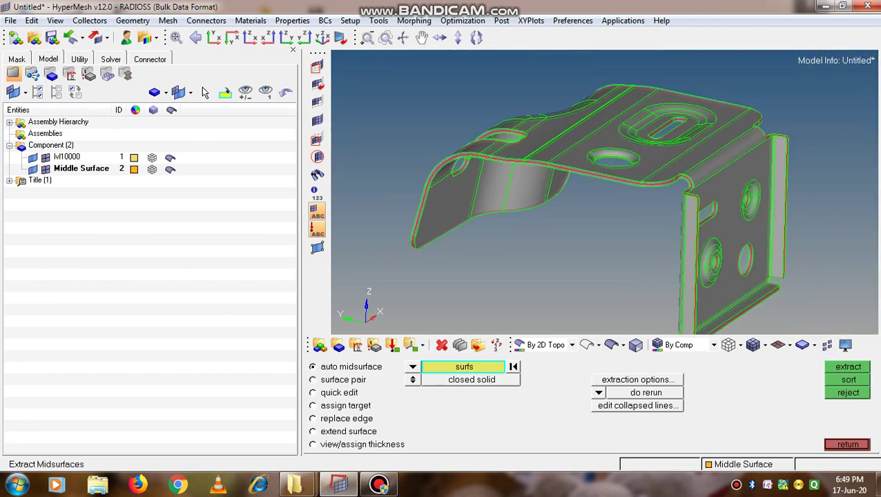
pyautogui.keyDown('ctrl'); pyautogui.scroll(2, 577, 138); pyautogui.keyUp('ctrl')
pyautogui.keyDown('ctrl'); pyautogui.scroll(2, 606, 192); pyautogui.keyUp('ctrl')
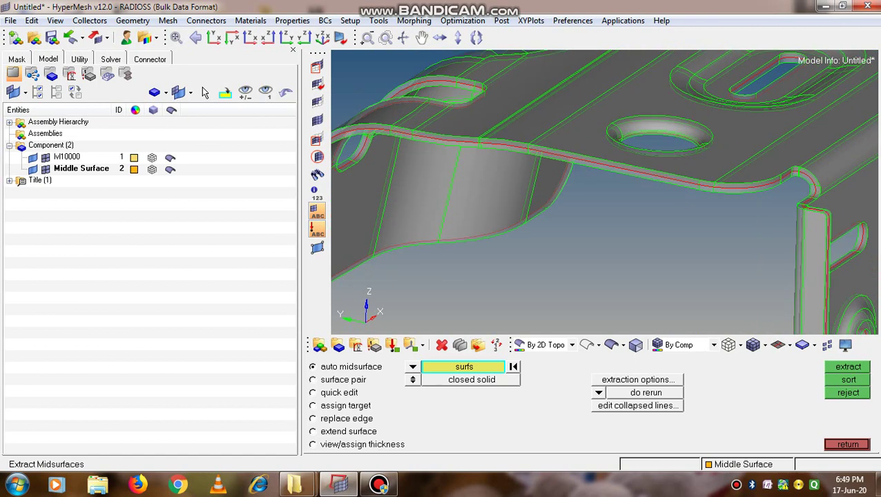
pyautogui.keyDown('ctrl'); pyautogui.moveTo(606, 191); pyautogui.dragTo(634, 194); pyautogui.keyUp('ctrl')
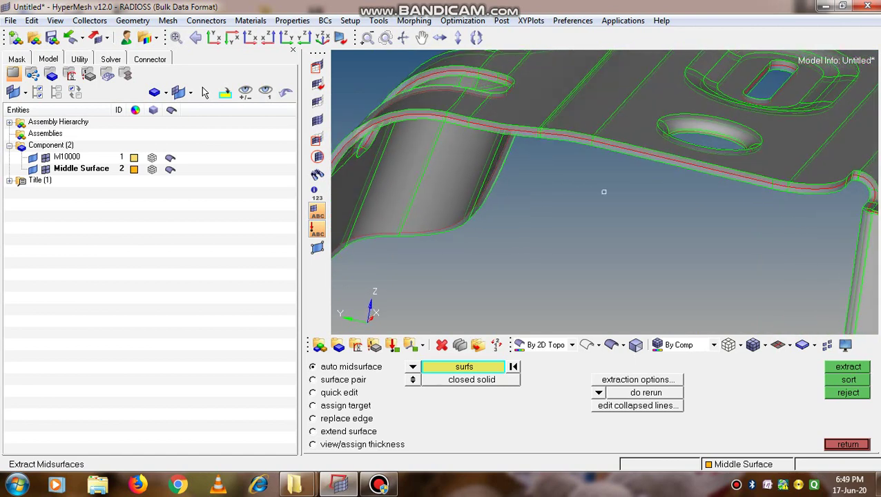
pyautogui.keyDown('ctrl'); pyautogui.scroll(2, 541, 131); pyautogui.keyUp('ctrl')
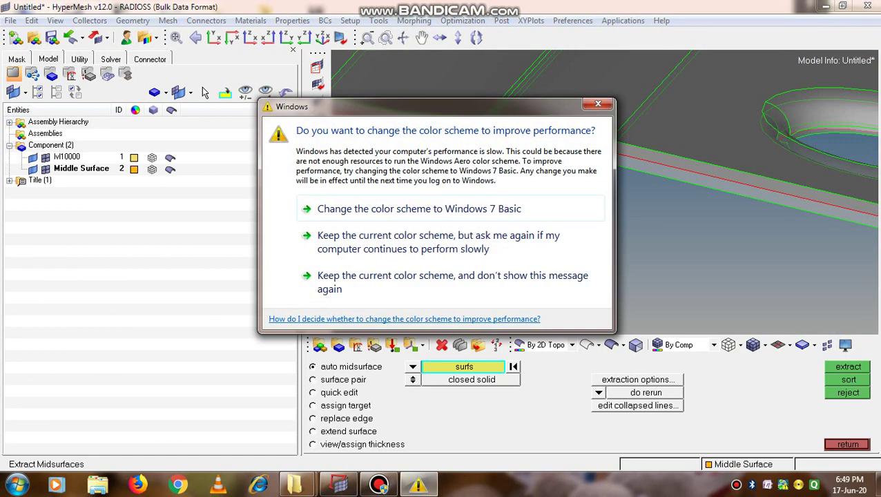
pyautogui.click(598, 104)
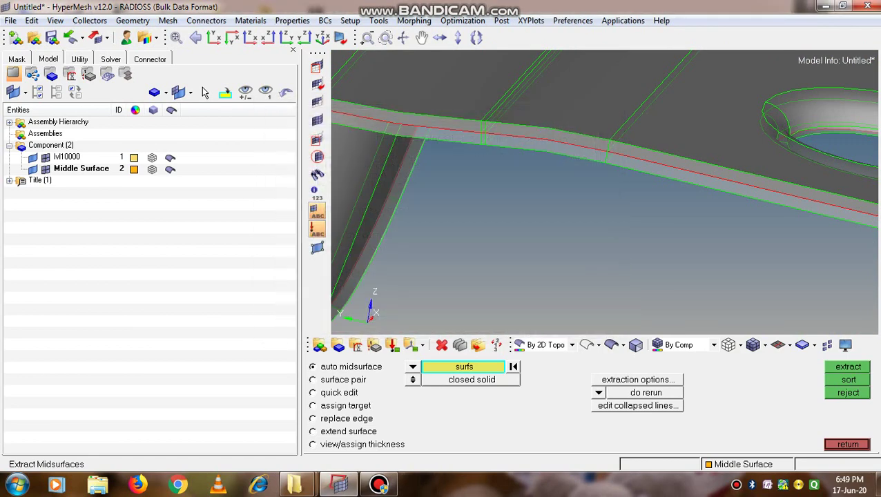
# Check the midsurface edges across the whole bracket and leave the midsurface tool.
pyautogui.keyDown('ctrl'); pyautogui.scroll(-6, 625, 233); pyautogui.keyUp('ctrl')
pyautogui.keyDown('ctrl'); pyautogui.moveTo(625, 233); pyautogui.dragTo(620, 193, button='right'); pyautogui.keyUp('ctrl')
pyautogui.keyDown('ctrl'); pyautogui.scroll(-3, 621, 194); pyautogui.keyUp('ctrl')
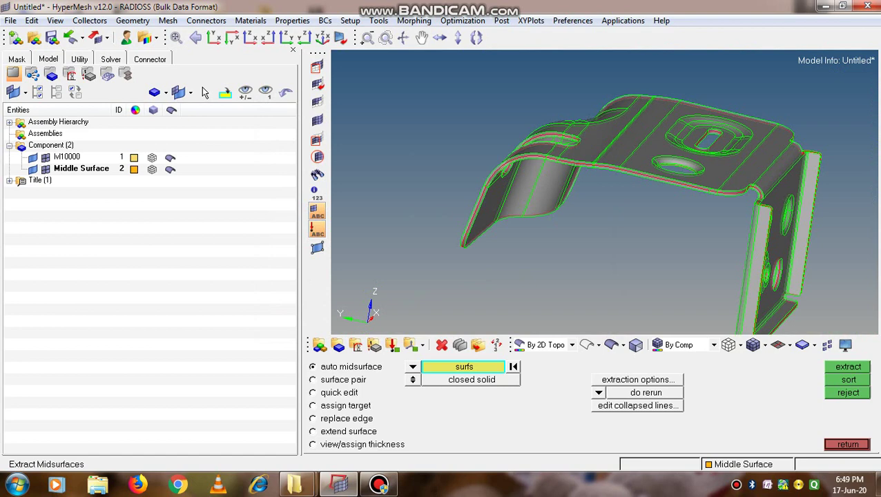
pyautogui.keyDown('ctrl'); pyautogui.scroll(3, 689, 213); pyautogui.keyUp('ctrl')
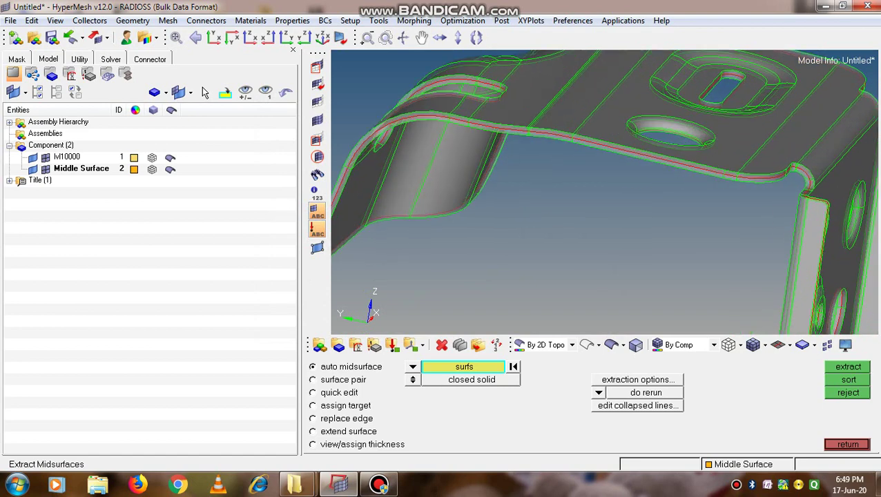
pyautogui.click(848, 444)
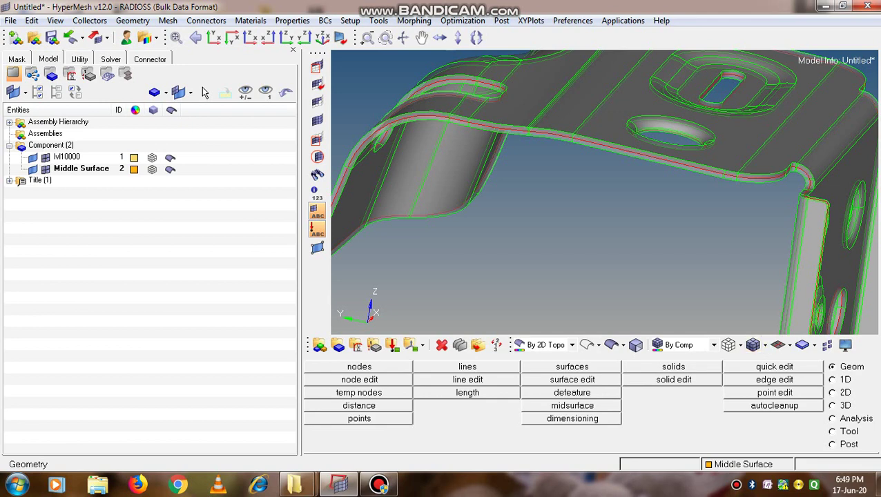
# Fit the model in view and inspect the midsurface edges near the round hole, flange bend and slot.
pyautogui.keyDown('ctrl'); pyautogui.moveTo(604, 192); pyautogui.dragTo(638, 190); pyautogui.keyUp('ctrl')
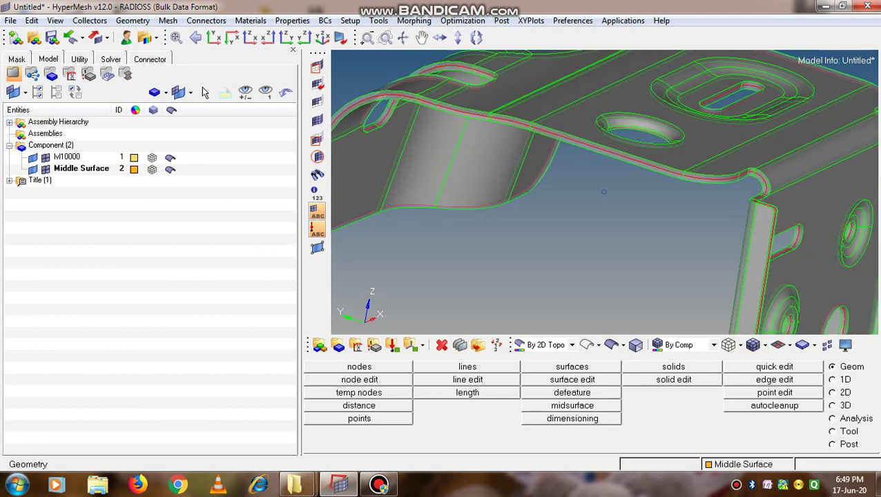
pyautogui.press('f')
pyautogui.keyDown('ctrl'); pyautogui.moveTo(604, 192); pyautogui.dragTo(595, 193); pyautogui.keyUp('ctrl')
pyautogui.keyDown('ctrl'); pyautogui.moveTo(595, 193); pyautogui.dragTo(596, 162, button='right'); pyautogui.keyUp('ctrl')
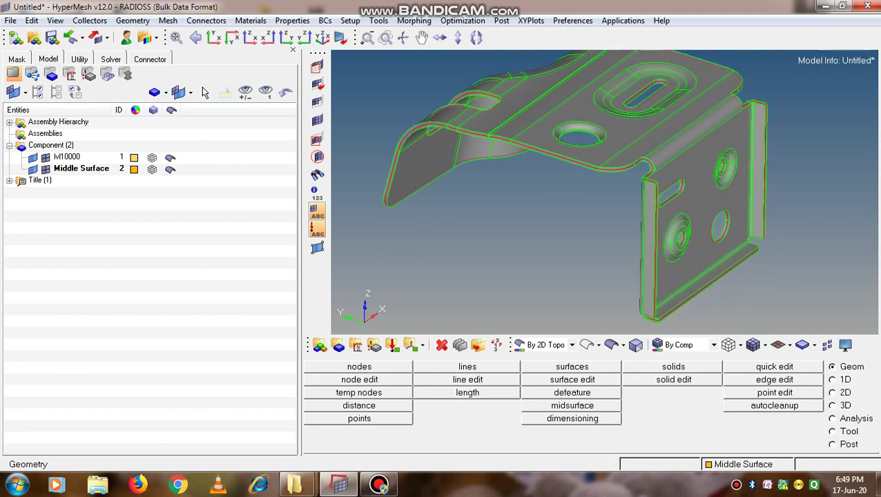
pyautogui.keyDown('ctrl'); pyautogui.scroll(-1, 595, 162); pyautogui.keyUp('ctrl')
pyautogui.keyDown('ctrl'); pyautogui.scroll(-1, 596, 180); pyautogui.keyUp('ctrl')
pyautogui.keyDown('ctrl'); pyautogui.moveTo(604, 192); pyautogui.dragTo(579, 189); pyautogui.keyUp('ctrl')
pyautogui.keyDown('ctrl'); pyautogui.scroll(7, 579, 180); pyautogui.keyUp('ctrl')
pyautogui.keyDown('ctrl'); pyautogui.moveTo(579, 185); pyautogui.dragTo(616, 162, button='right'); pyautogui.keyUp('ctrl')
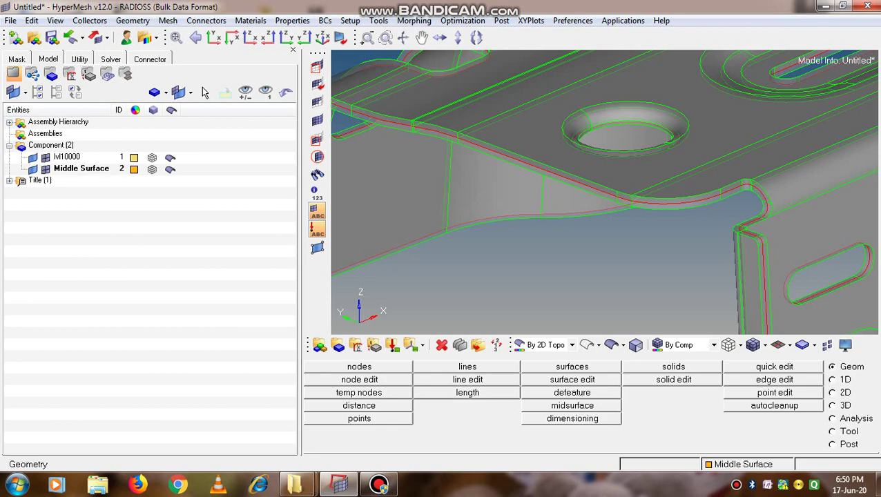
# Hide the elements and geometry of the lvl10000 component so that only the Middle Surface component is displayed.
pyautogui.click(46, 158)
pyautogui.click(33, 157)
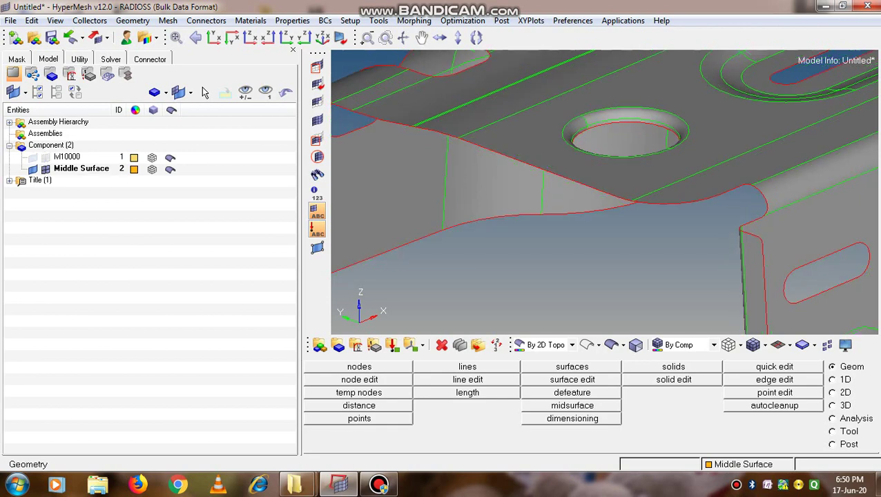
# Examine the isolated midsurface of the whole bracket from several angles, checking its free and shared edges around holes, slots and flanges.
pyautogui.keyDown('ctrl'); pyautogui.moveTo(605, 192); pyautogui.dragTo(579, 206); pyautogui.keyUp('ctrl')
pyautogui.keyDown('ctrl'); pyautogui.scroll(-4, 604, 192); pyautogui.keyUp('ctrl')
pyautogui.keyDown('ctrl'); pyautogui.scroll(3, 604, 192); pyautogui.keyUp('ctrl')
pyautogui.keyDown('ctrl'); pyautogui.scroll(-2, 604, 192); pyautogui.keyUp('ctrl')
pyautogui.keyDown('ctrl'); pyautogui.scroll(-1, 635, 210); pyautogui.keyUp('ctrl')
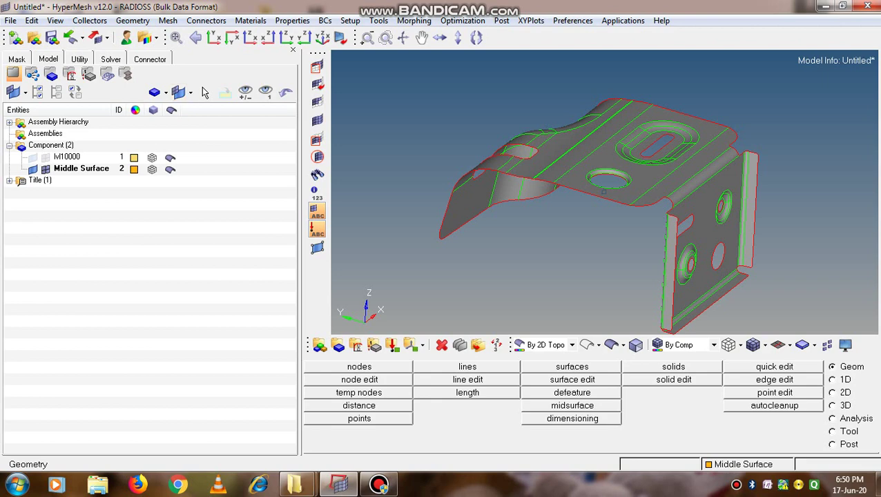
pyautogui.keyDown('ctrl'); pyautogui.scroll(-2, 507, 211); pyautogui.keyUp('ctrl')
pyautogui.keyDown('ctrl'); pyautogui.moveTo(603, 191); pyautogui.dragTo(584, 210); pyautogui.keyUp('ctrl')
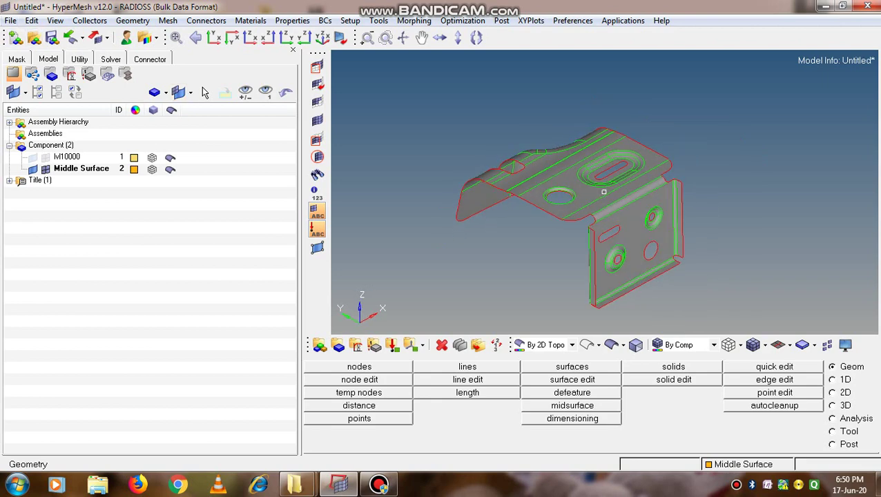
pyautogui.keyDown('ctrl'); pyautogui.scroll(3, 625, 207); pyautogui.keyUp('ctrl')
pyautogui.keyDown('ctrl'); pyautogui.moveTo(626, 208); pyautogui.dragTo(657, 161, button='right'); pyautogui.keyUp('ctrl')
pyautogui.keyDown('ctrl'); pyautogui.moveTo(658, 161); pyautogui.dragTo(604, 192); pyautogui.keyUp('ctrl')
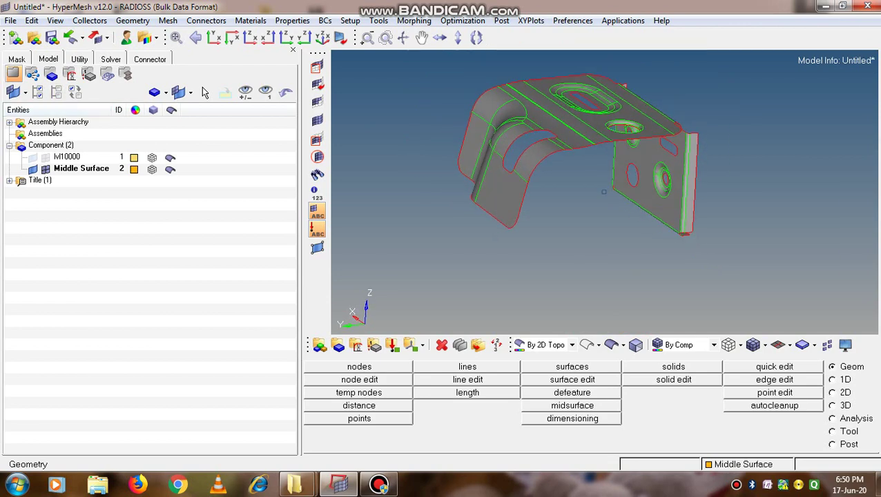
# Start saving the model in the HMT folder with HyperMesh binary files (*.hm) as the file type.
pyautogui.click(10, 21)
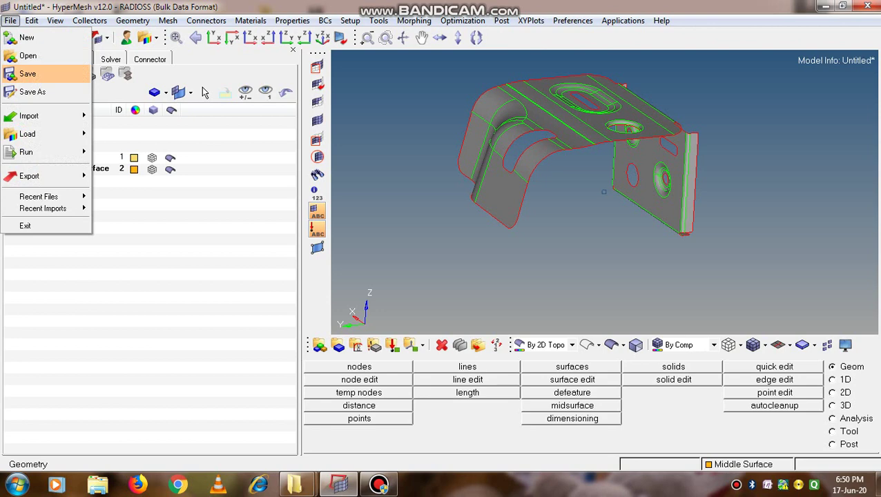
pyautogui.press('Return')
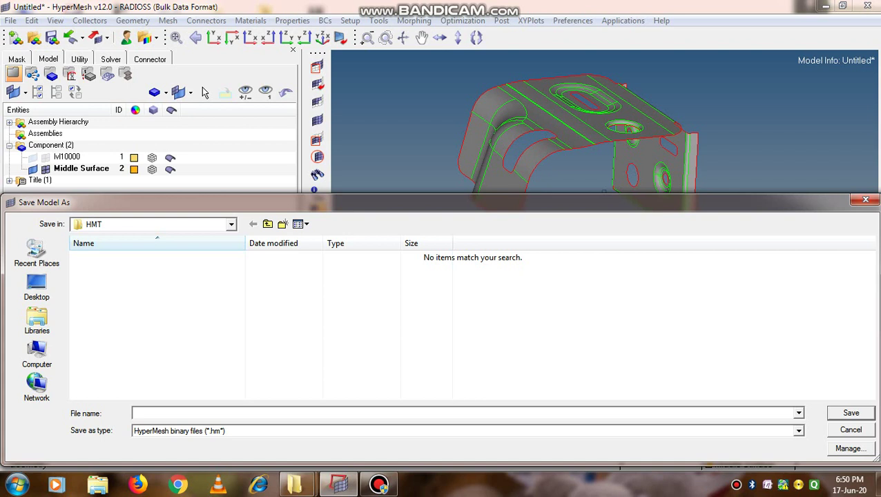
pyautogui.click(799, 431)
pyautogui.press('Return')
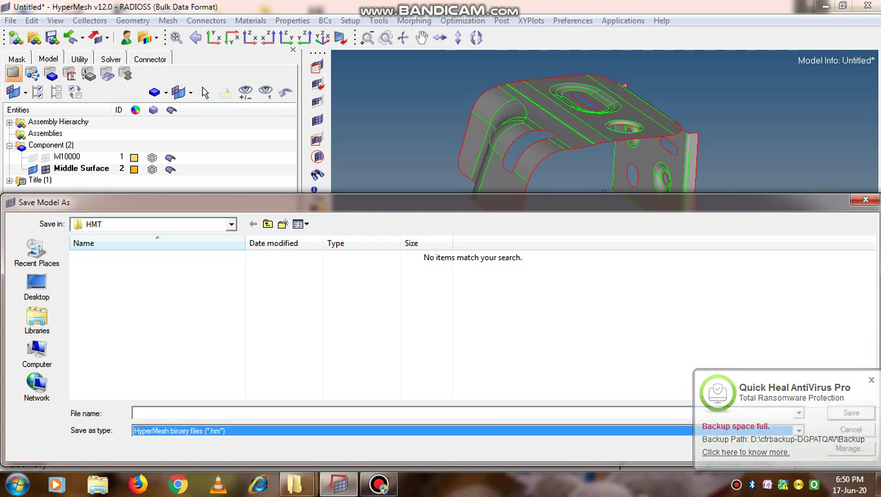